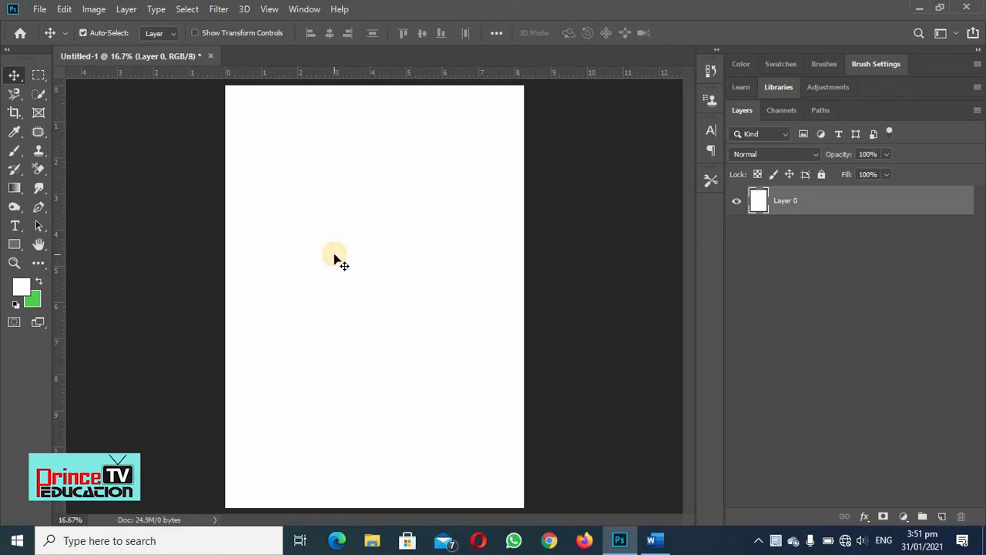
- Add a green text letter A in Impact Regular at 12 pt on the upper half of the page
click(15, 227)
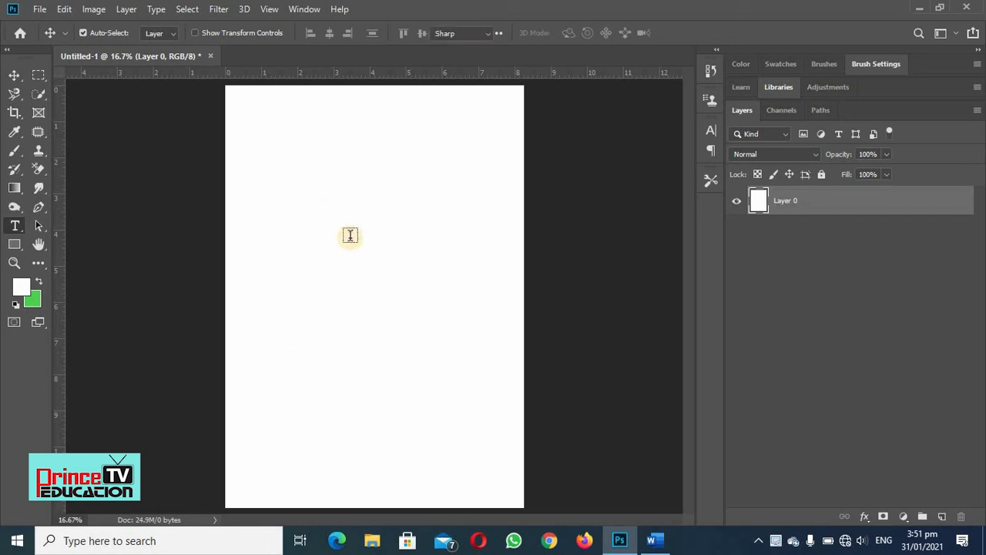
click(349, 235)
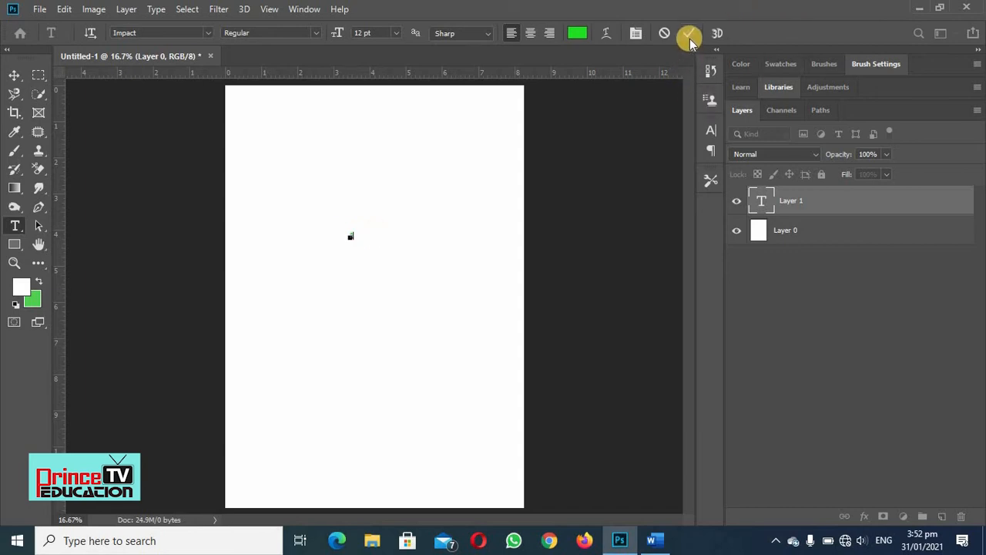
click(396, 34)
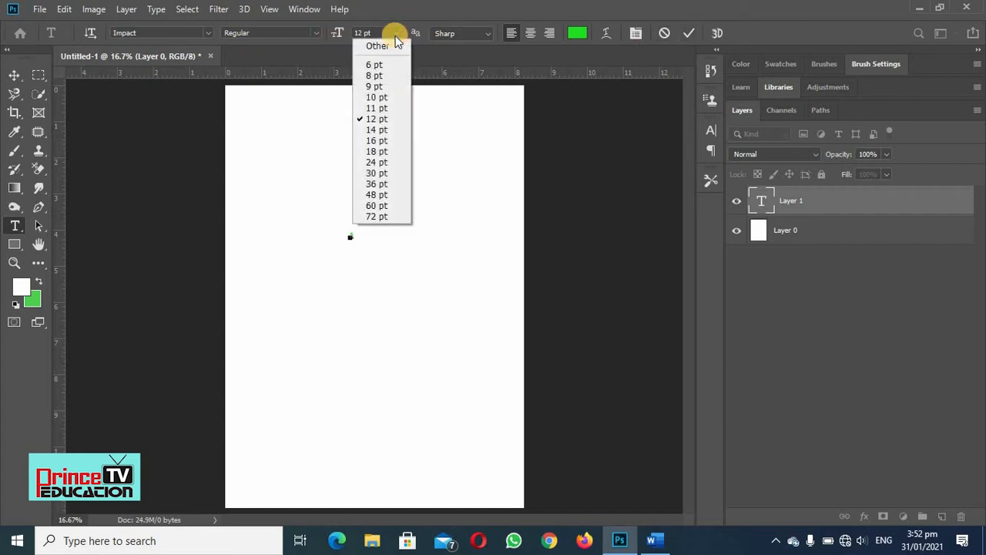
click(379, 216)
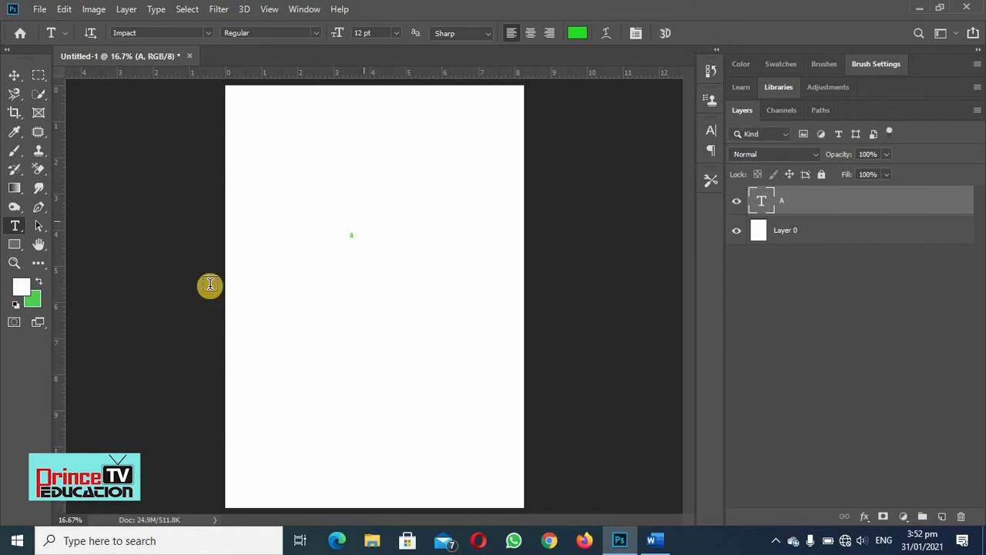
- Scale the letter A proportionally to about 3.19 in wide by 7.52 in high and place it near the middle of the page
click(14, 76)
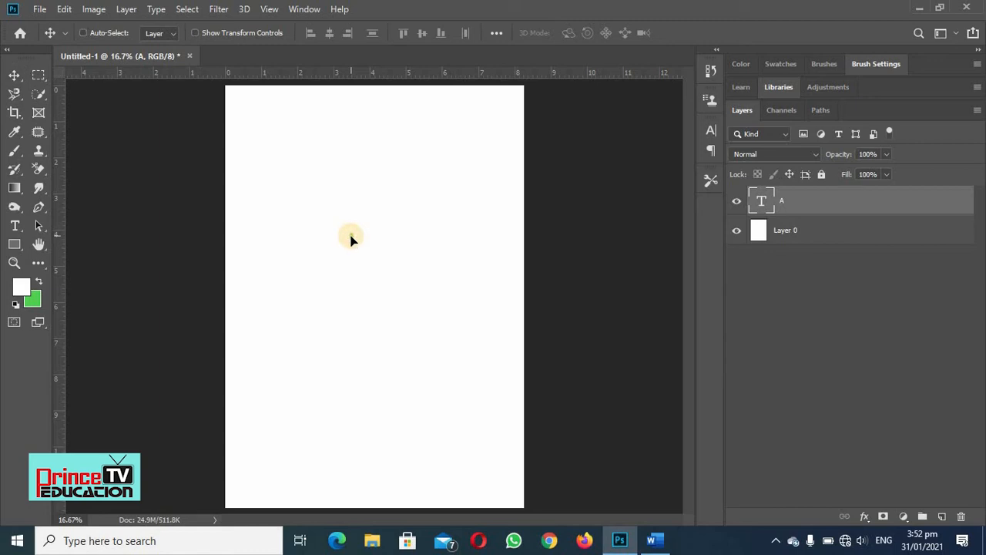
key(ctrl+t)
drag(353, 230, 431, 138)
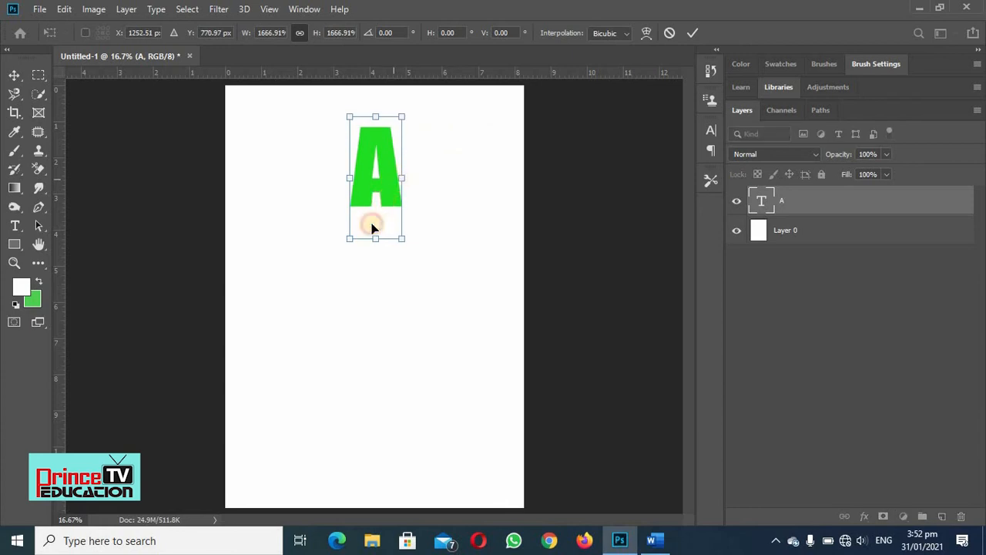
drag(375, 224, 335, 313)
drag(359, 207, 370, 316)
drag(405, 183, 463, 117)
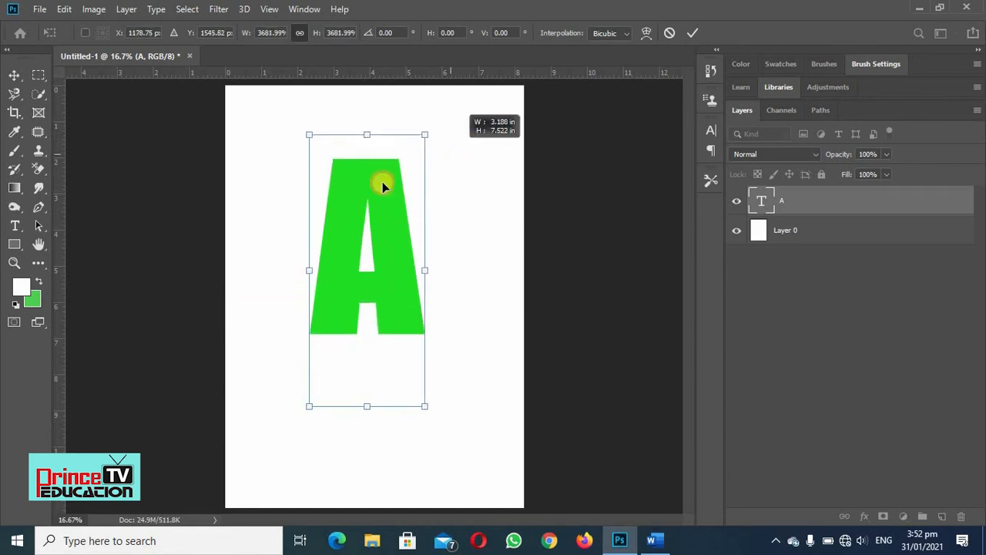
double_click(384, 274)
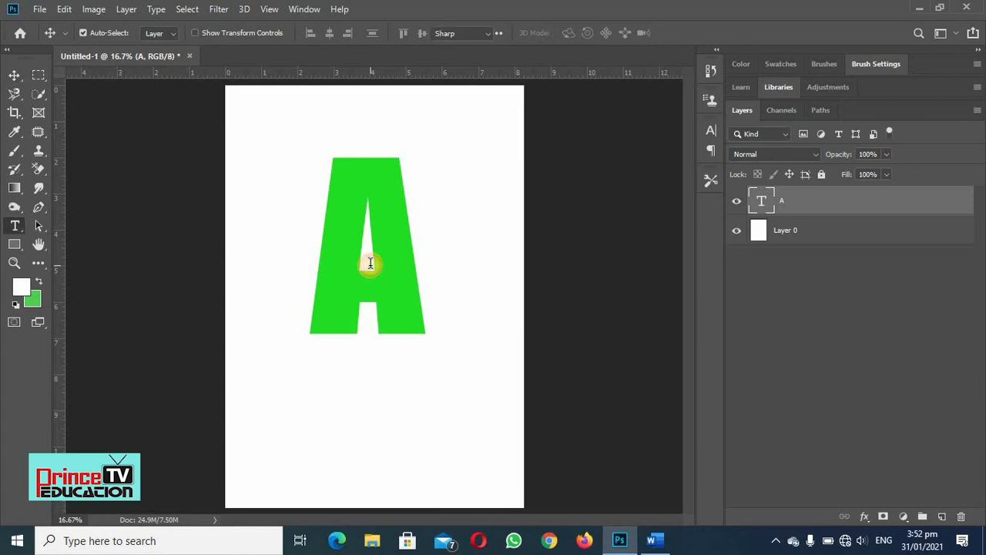
- Change the letter A's font to Berlin Sans FB and commit the text edit
double_click(372, 266)
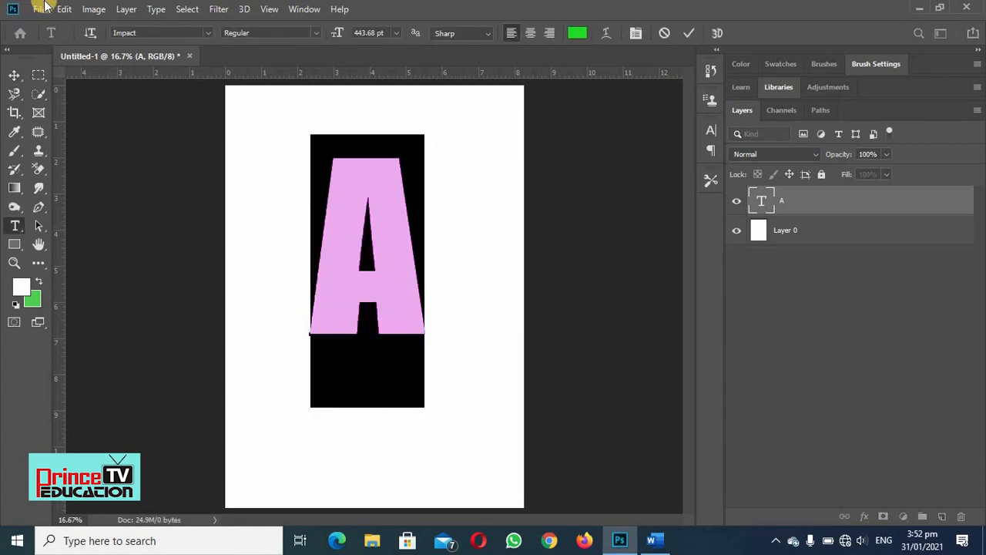
click(210, 34)
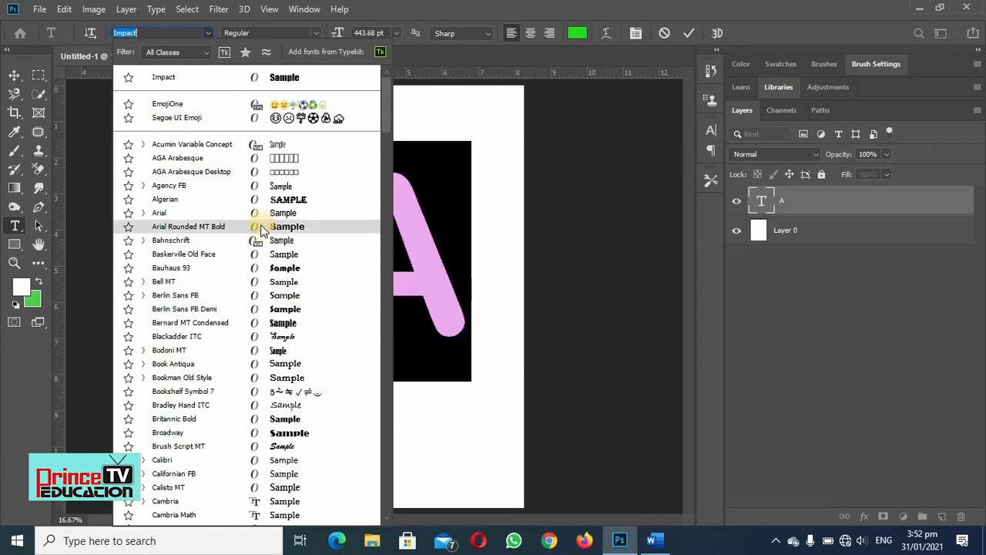
click(260, 299)
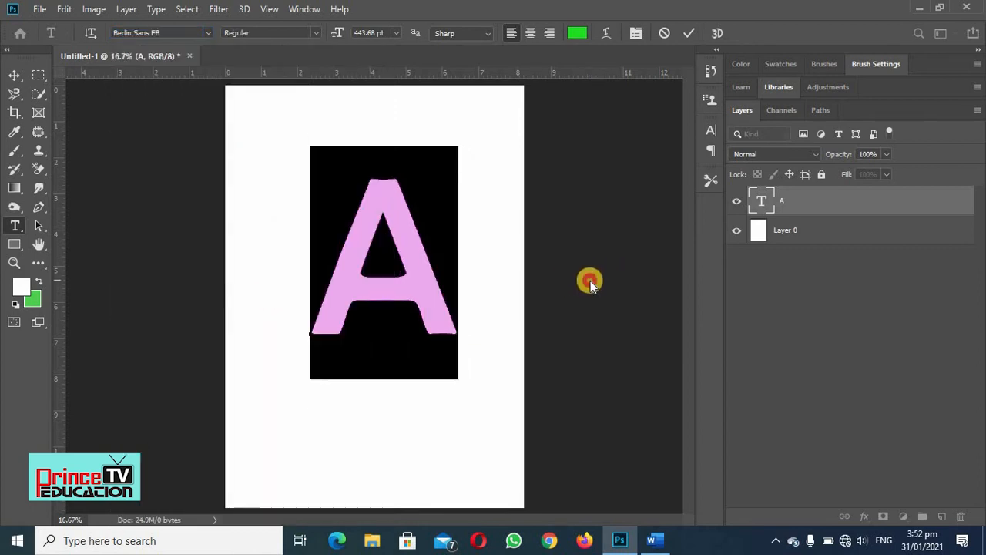
click(590, 281)
key(v)
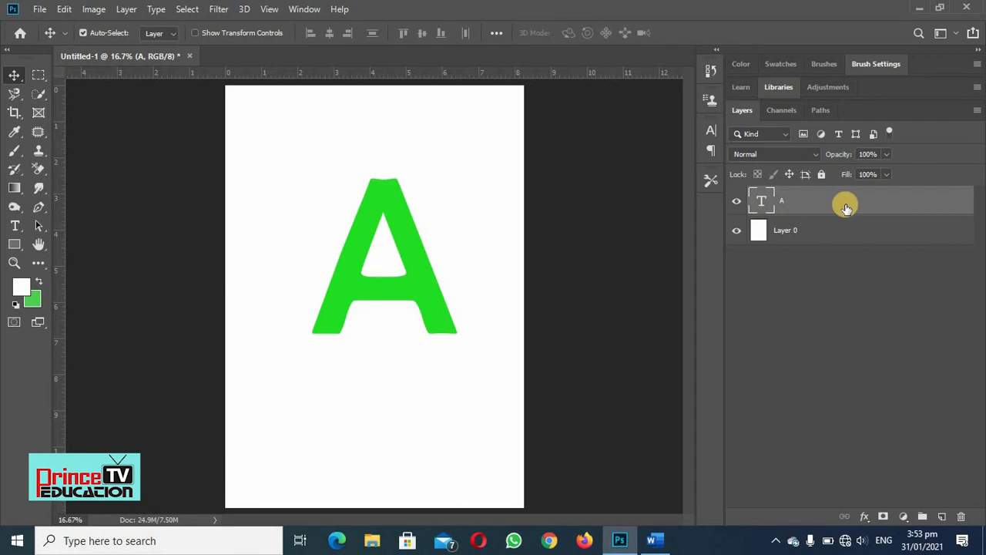
double_click(763, 202)
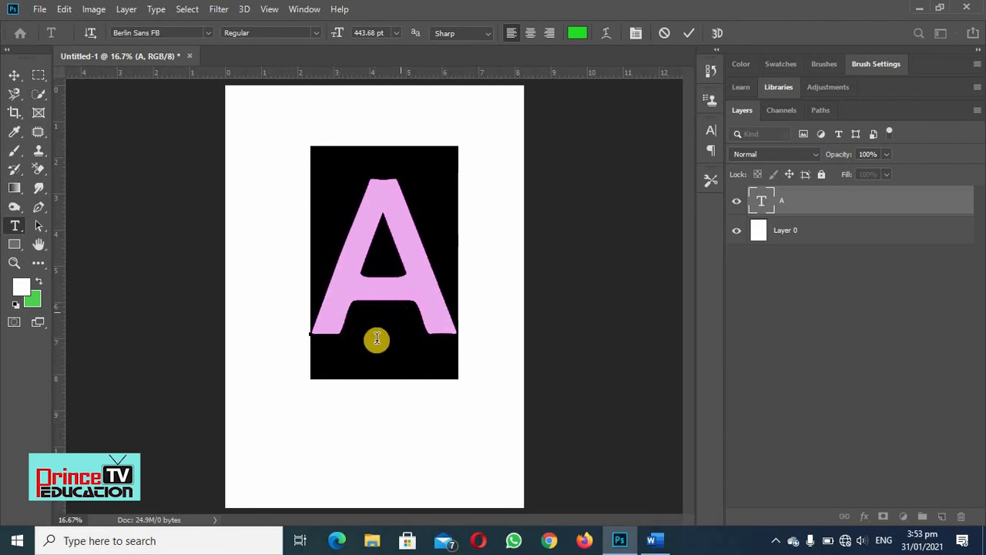
click(840, 204)
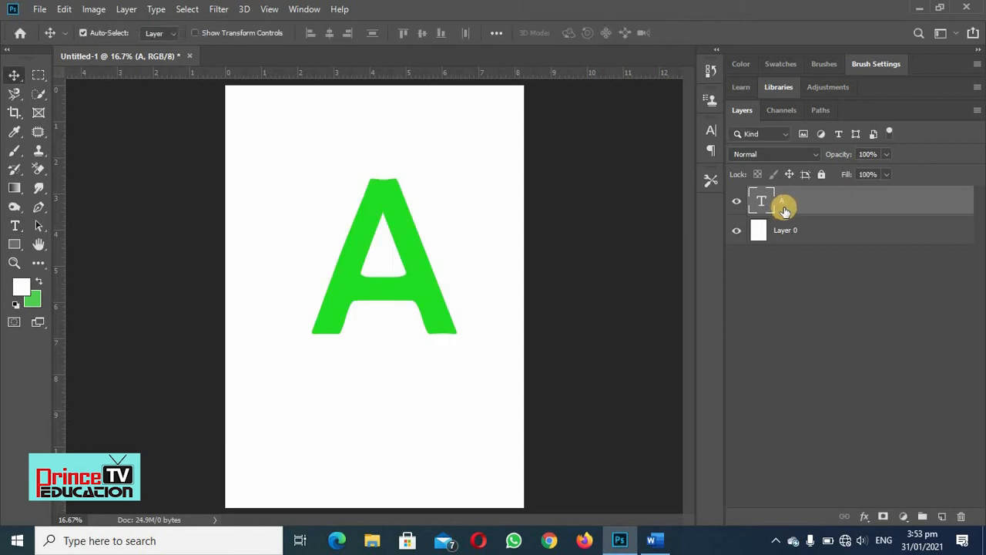
double_click(839, 204)
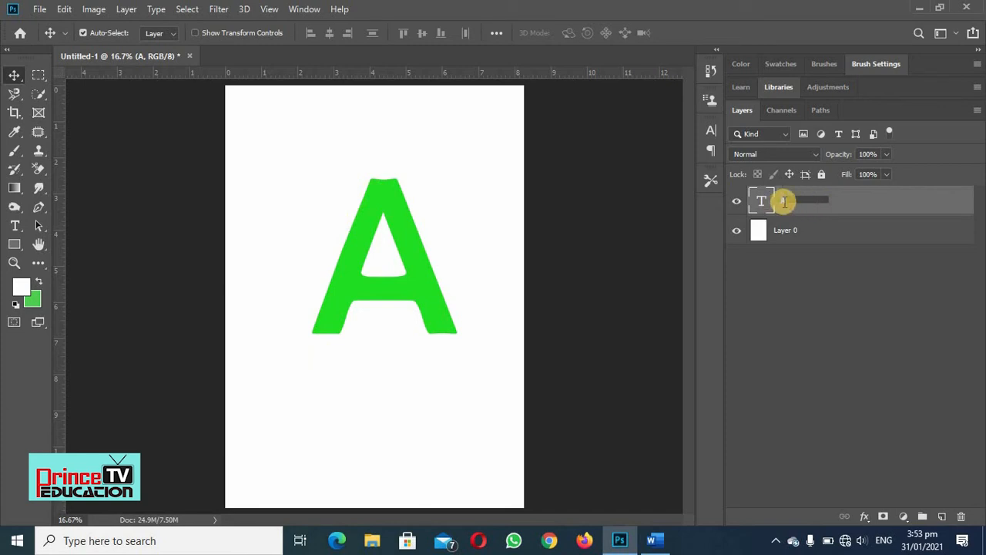
click(883, 200)
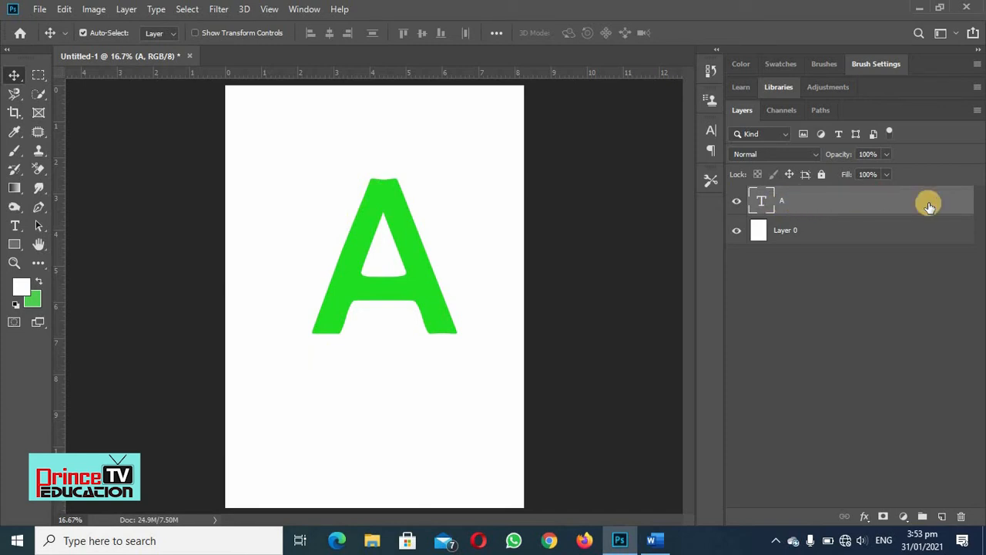
- Open the Layer Style dialog for the A text layer and reposition it so the letter can be seen while editing
double_click(903, 202)
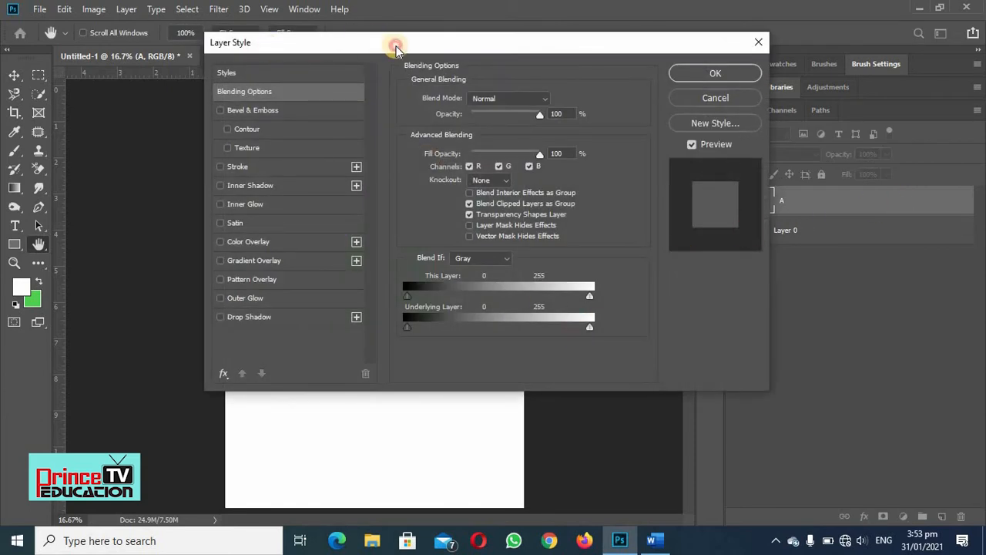
drag(395, 49, 742, 29)
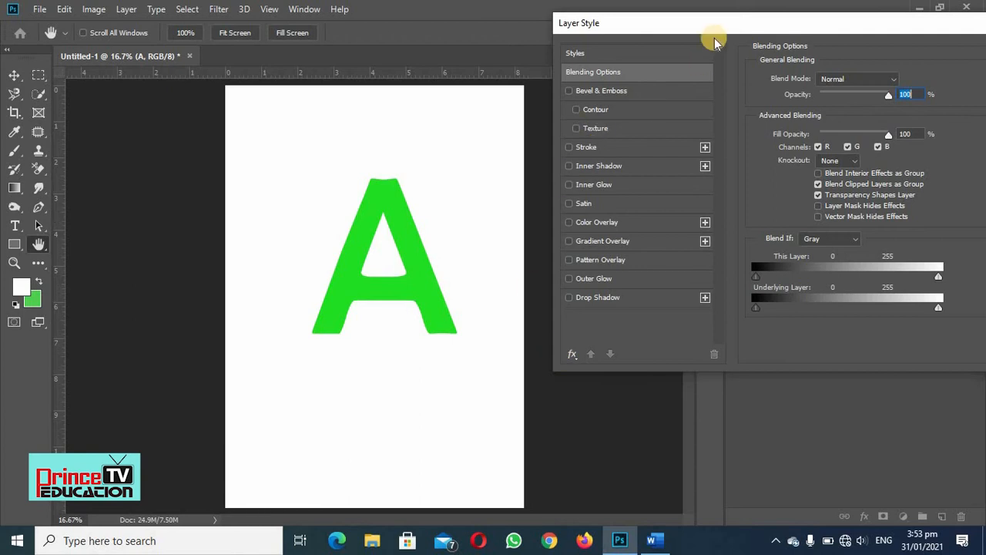
drag(695, 23, 654, 11)
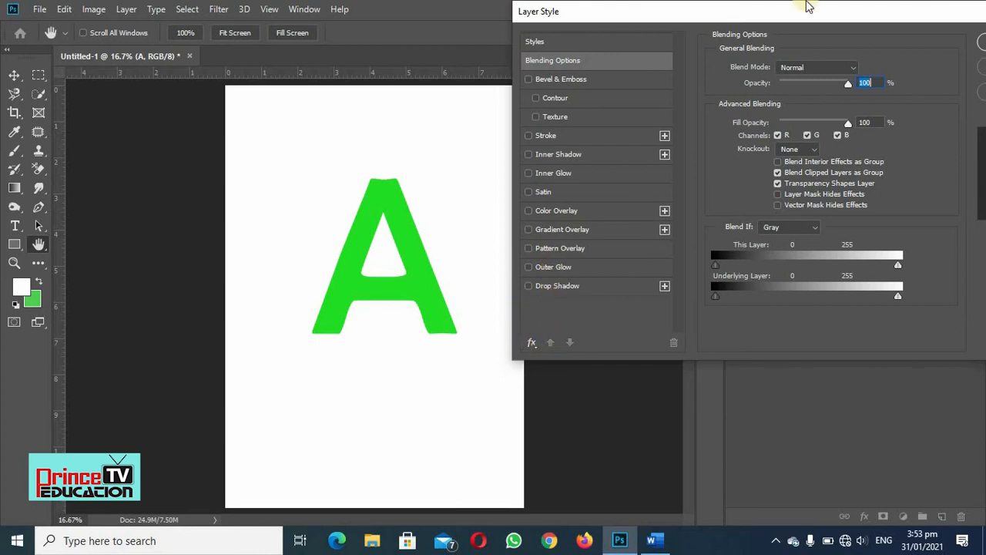
drag(772, 13, 633, 26)
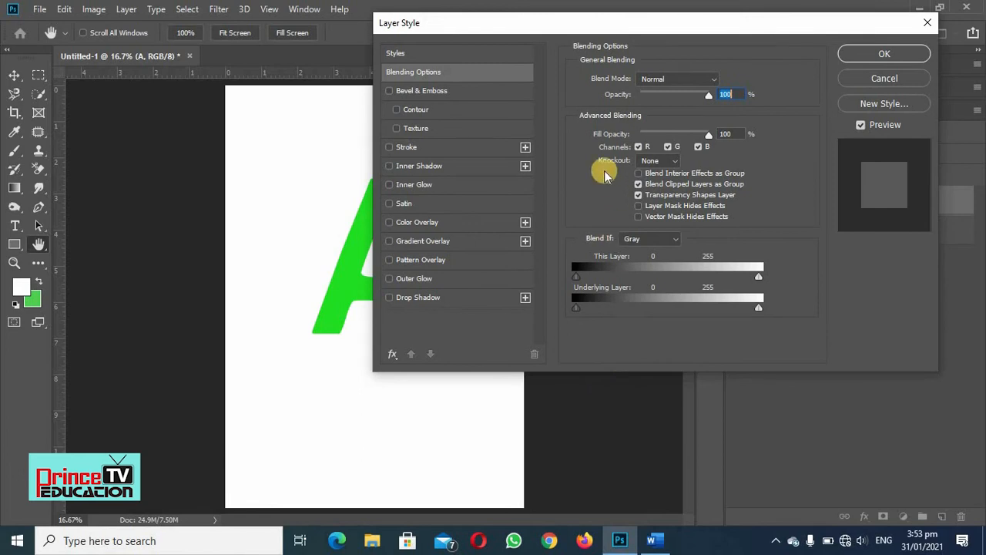
drag(568, 24, 626, 17)
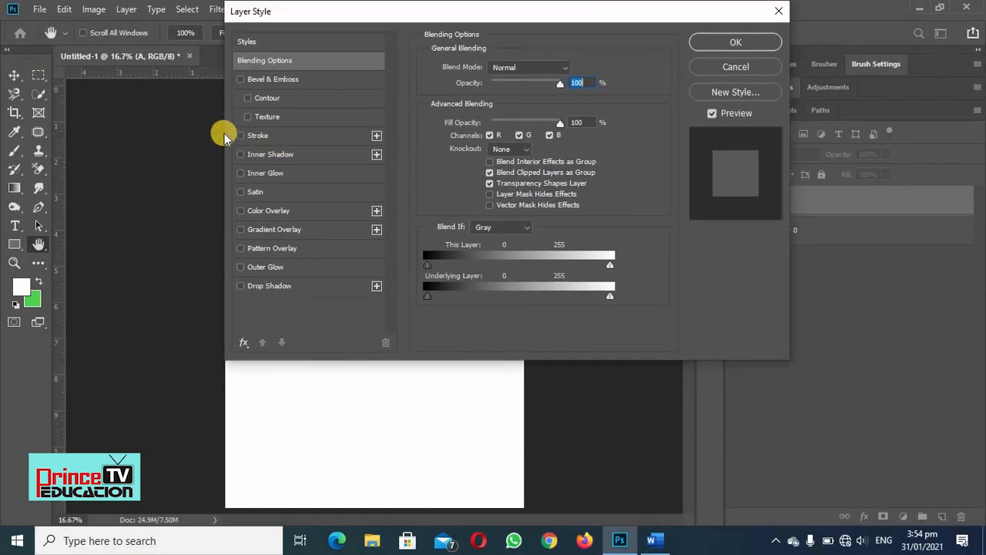
drag(443, 14, 679, 16)
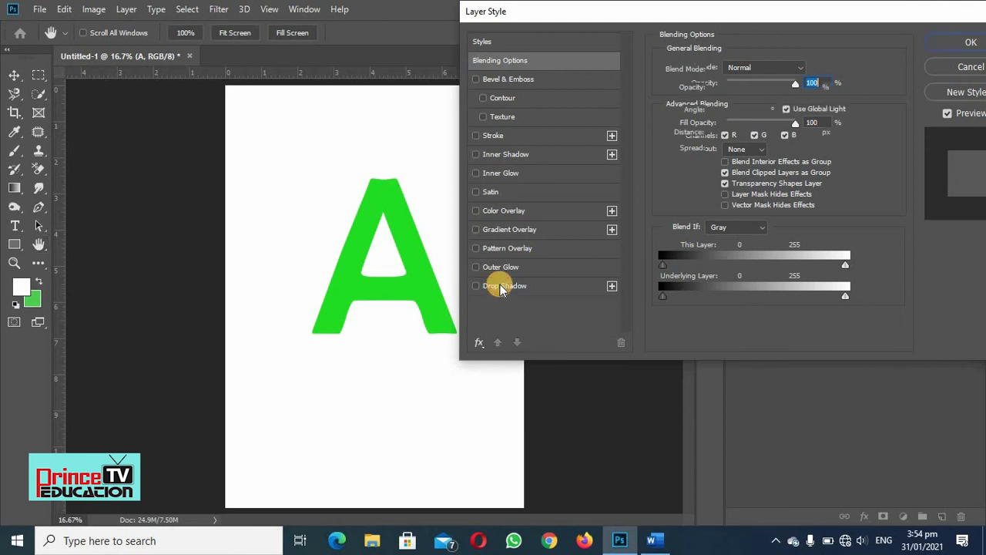
- Enable the Drop Shadow effect on the letter A and leave Outer Glow switched off
click(501, 287)
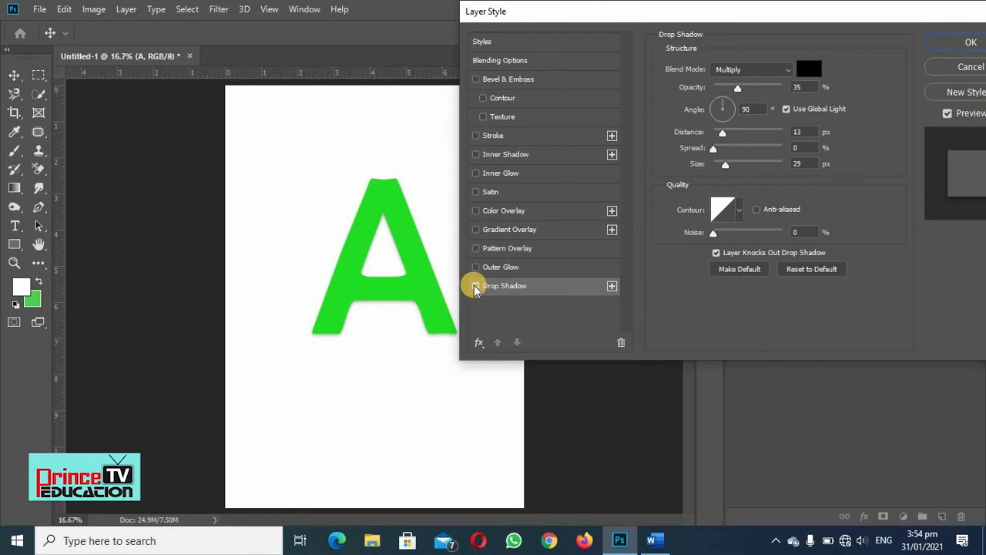
click(476, 286)
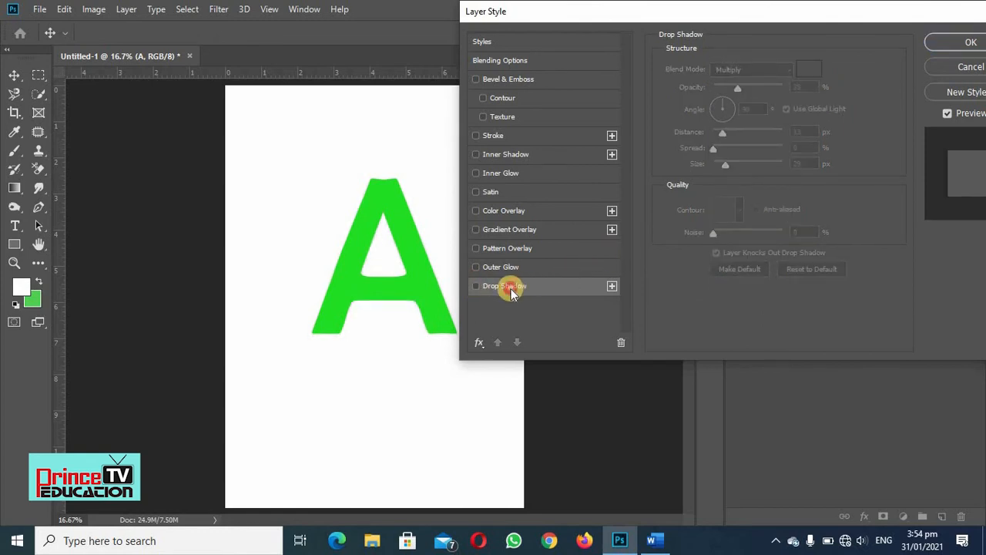
click(508, 288)
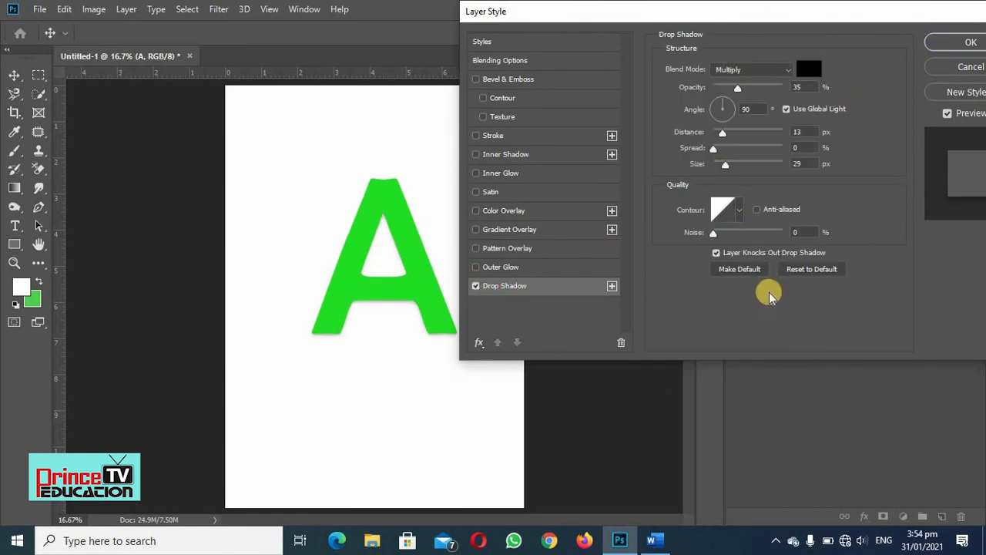
click(475, 269)
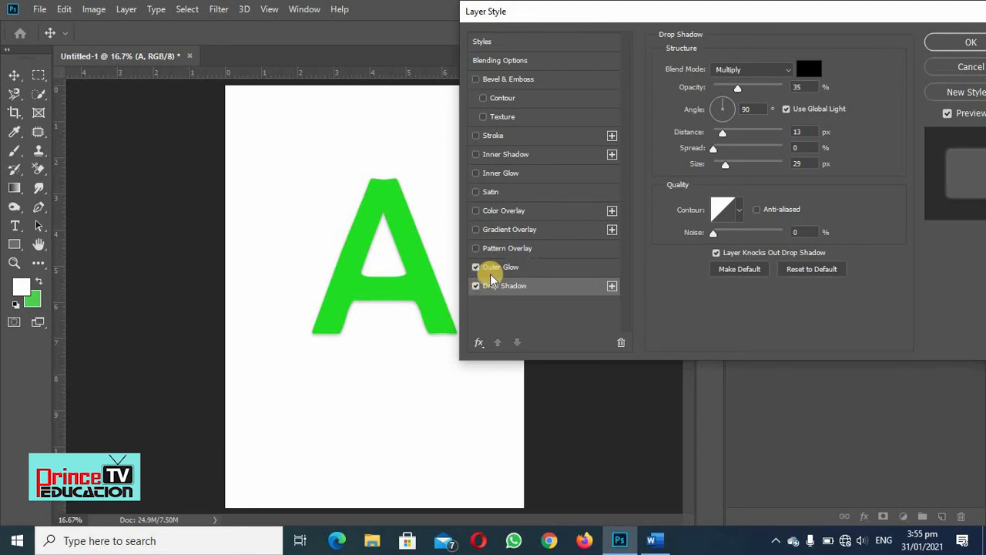
click(475, 267)
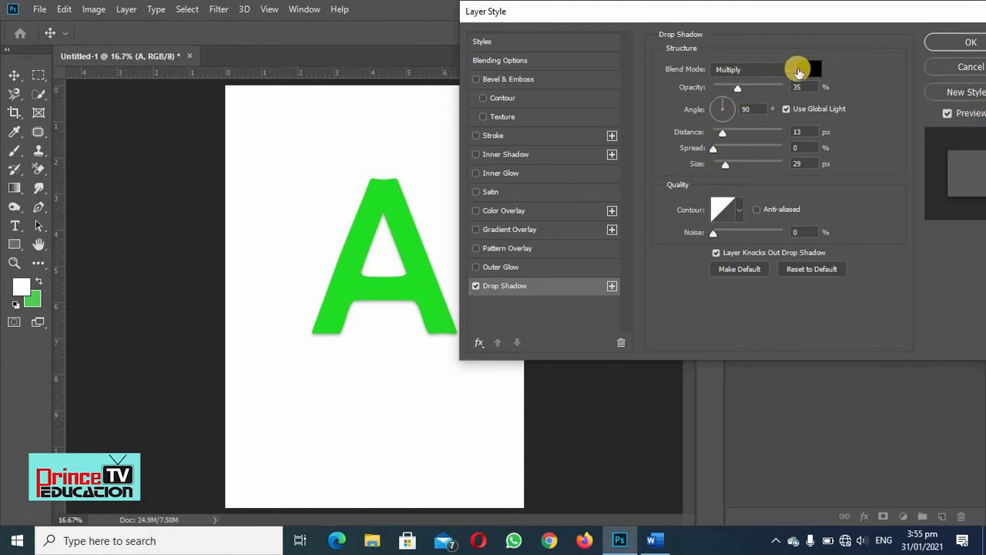
- Set the drop shadow's color to light red #f35656
click(810, 71)
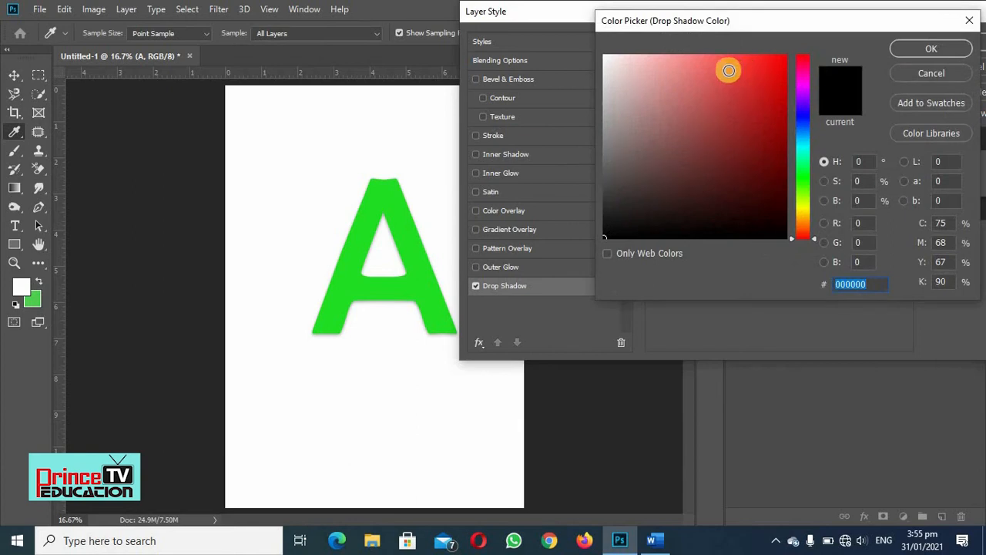
click(723, 64)
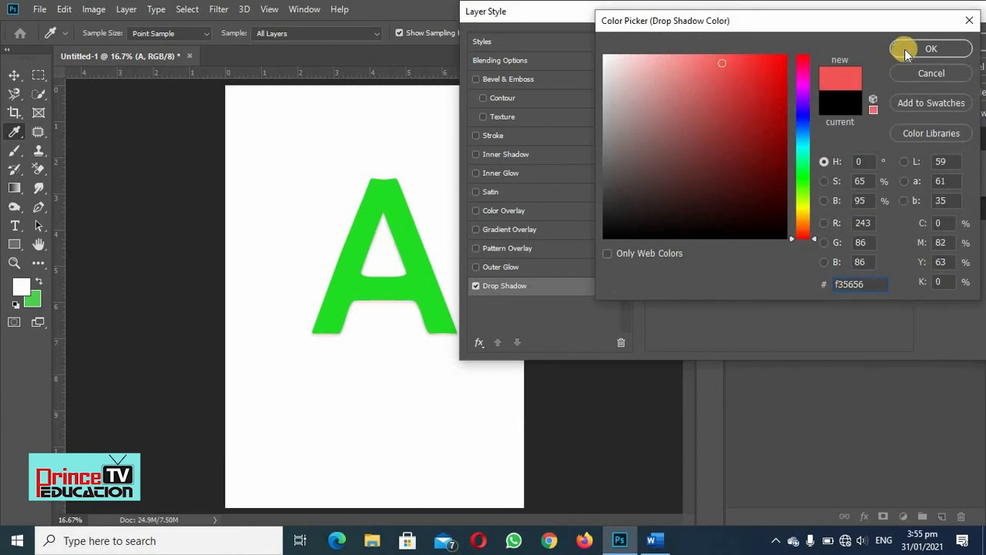
click(907, 47)
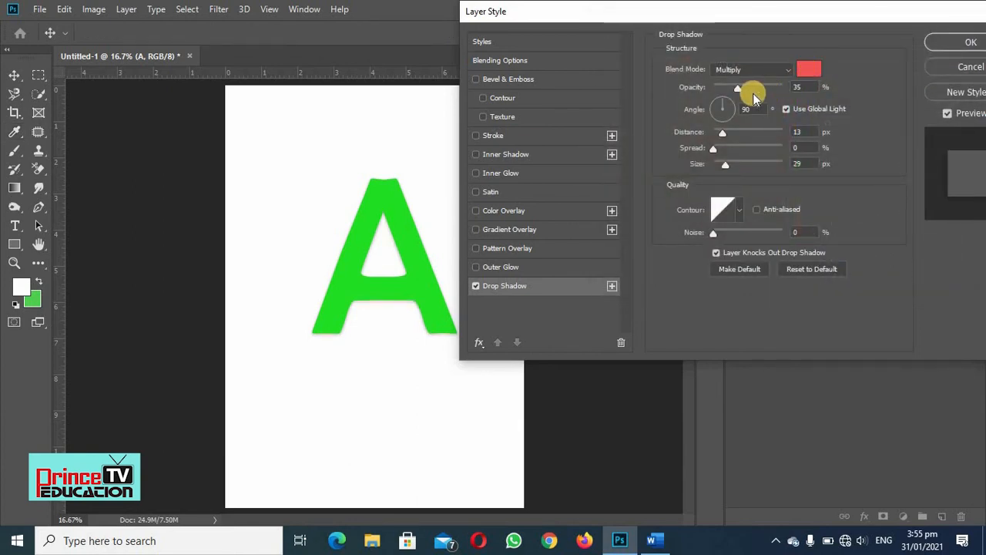
- Set the drop shadow's opacity to 33%, distance to 34 px, spread to 54%, size to 51 px and angle to -169°
drag(737, 88, 742, 91)
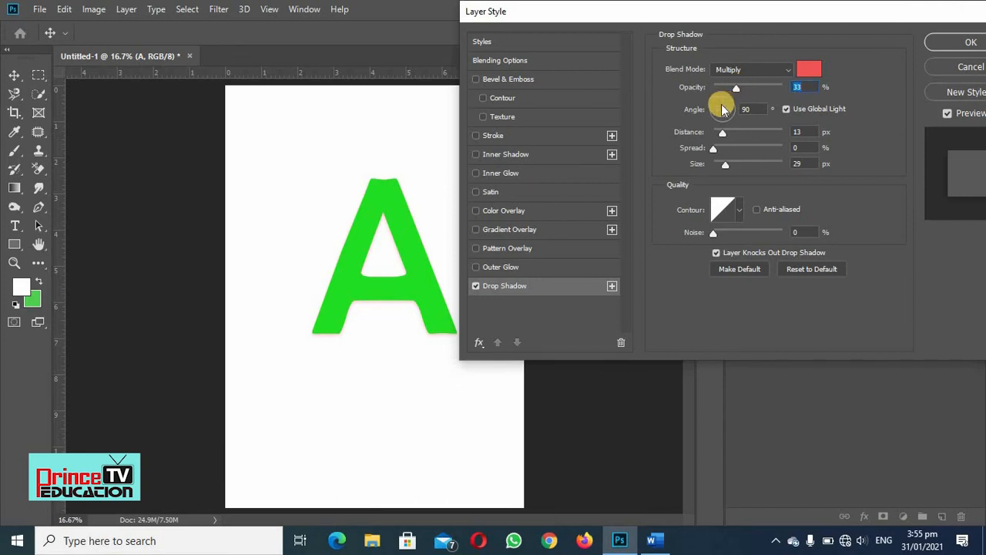
click(730, 102)
drag(721, 137, 738, 135)
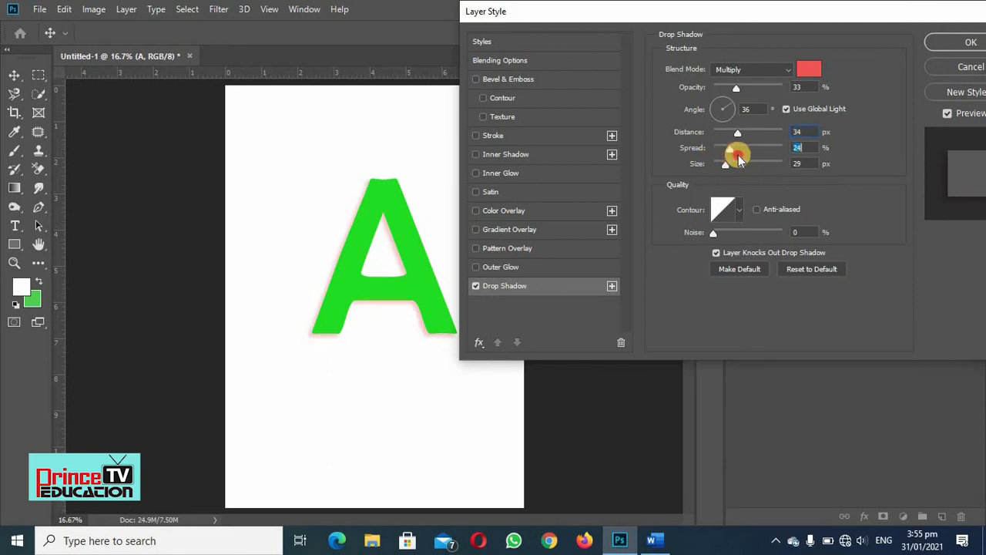
drag(738, 156, 753, 168)
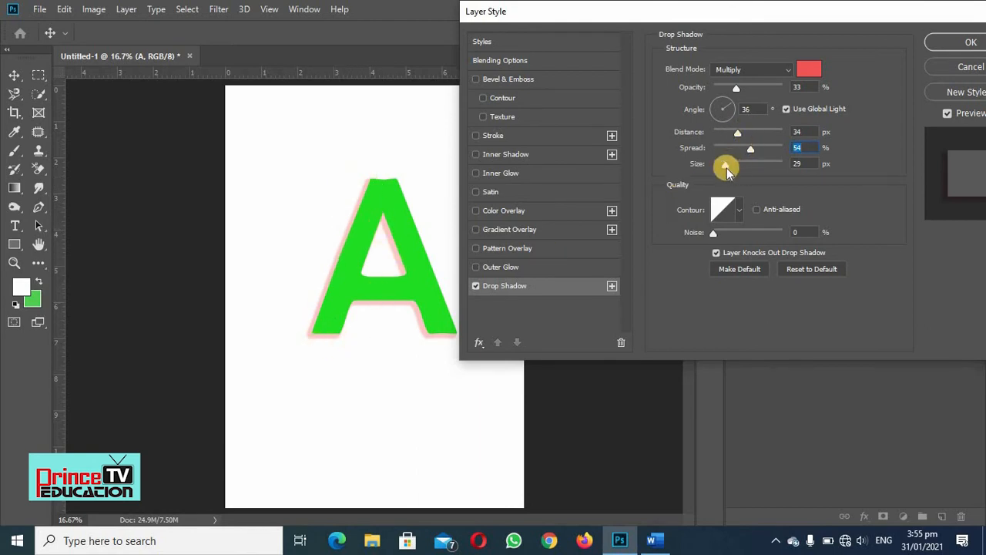
drag(723, 168, 732, 171)
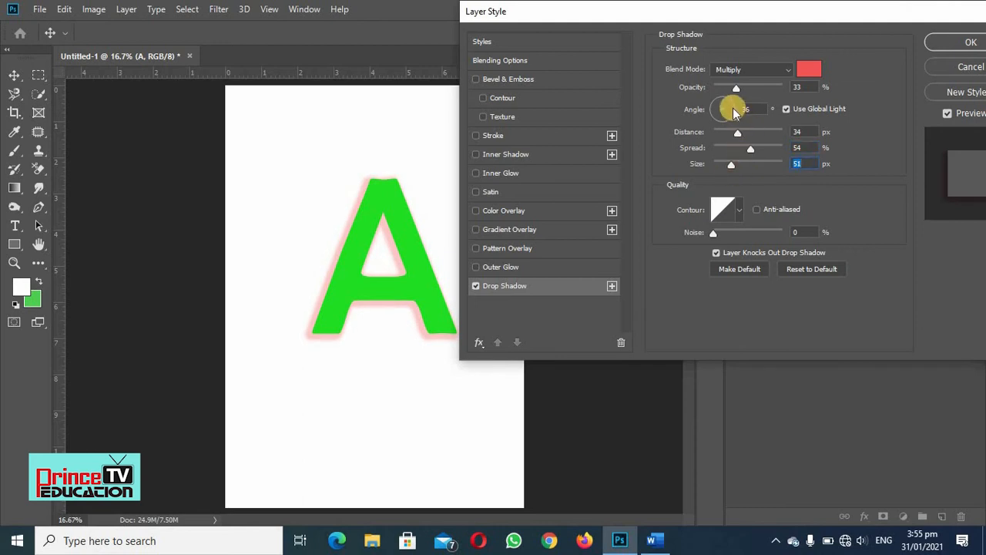
drag(735, 116, 709, 127)
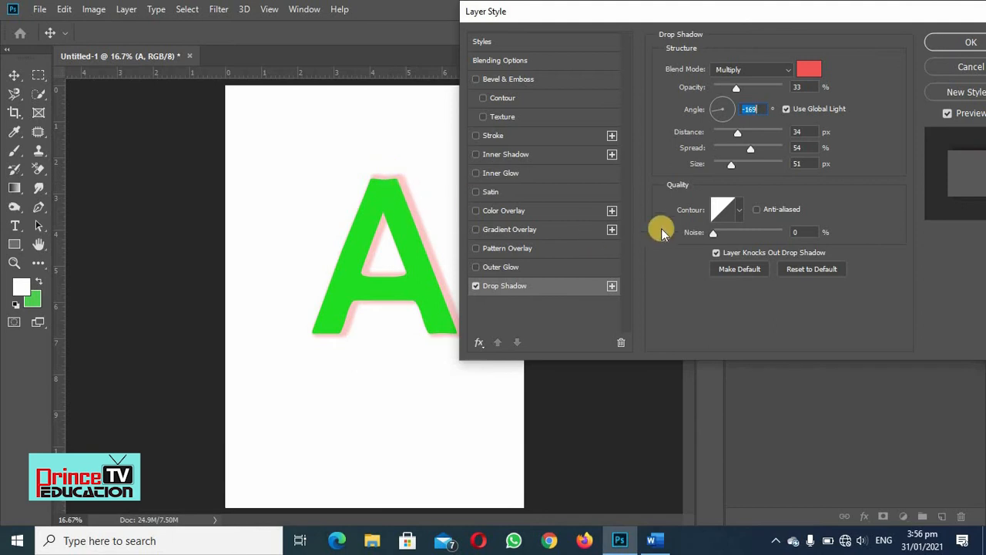
- Try the V-shaped and linear contours on the drop shadow, ending with the rising stepped contour
click(737, 214)
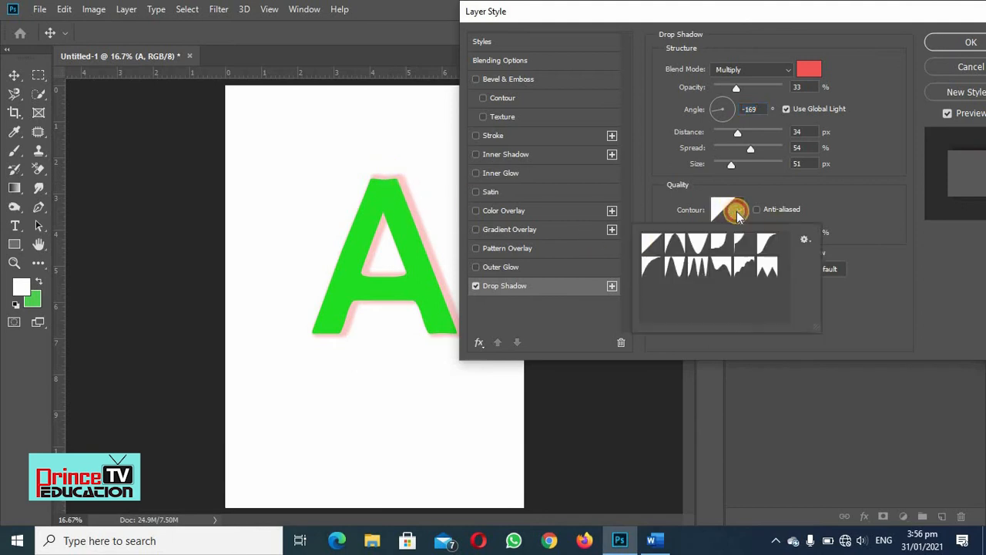
click(714, 243)
click(691, 245)
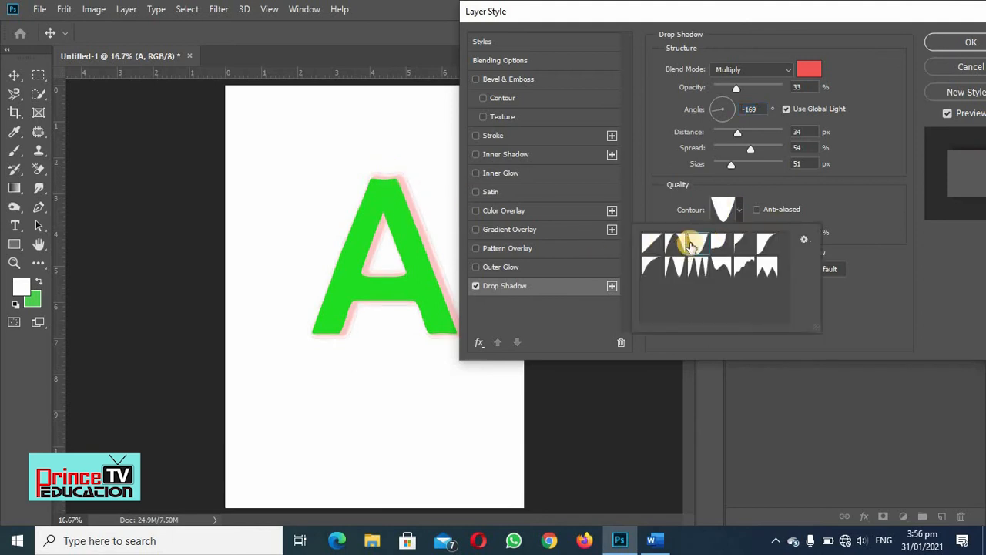
click(738, 211)
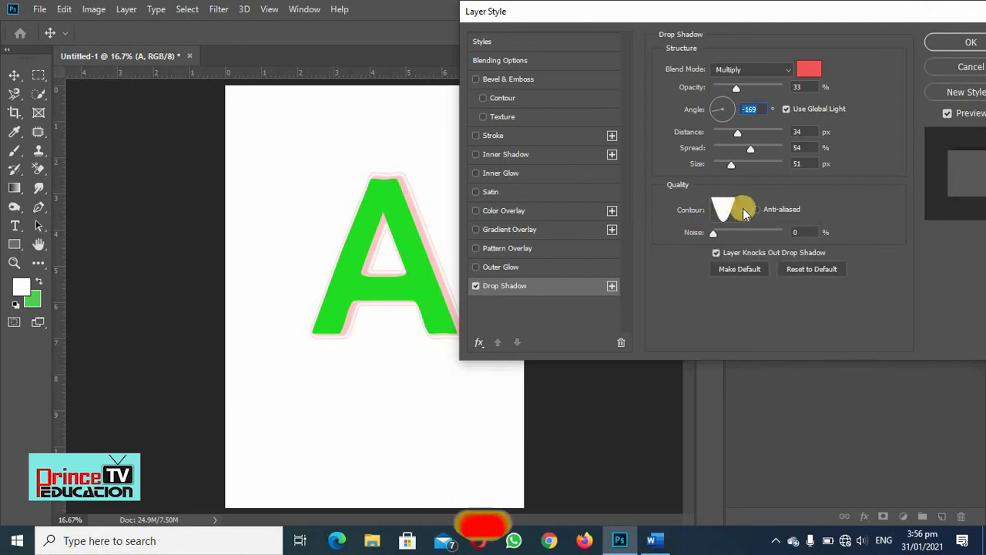
click(736, 210)
click(657, 245)
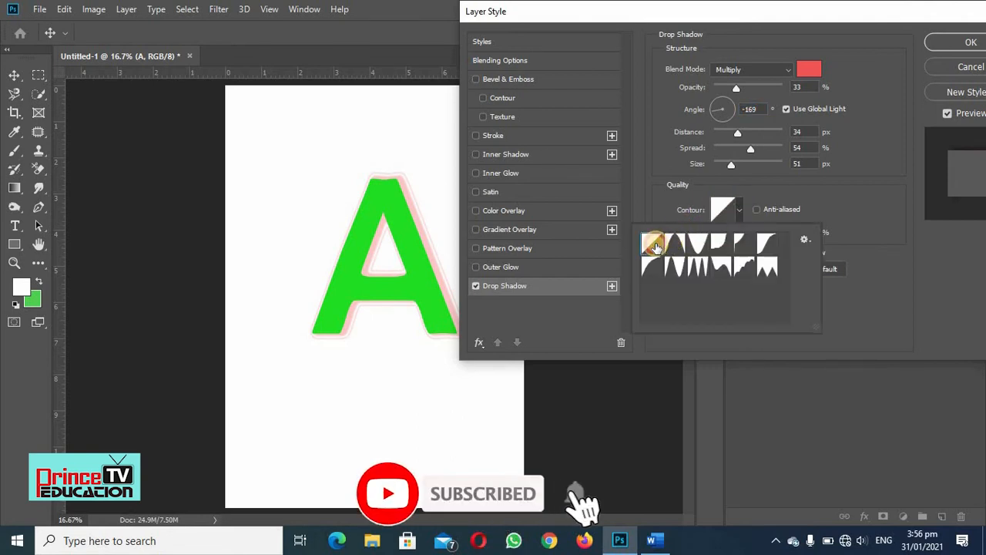
click(734, 208)
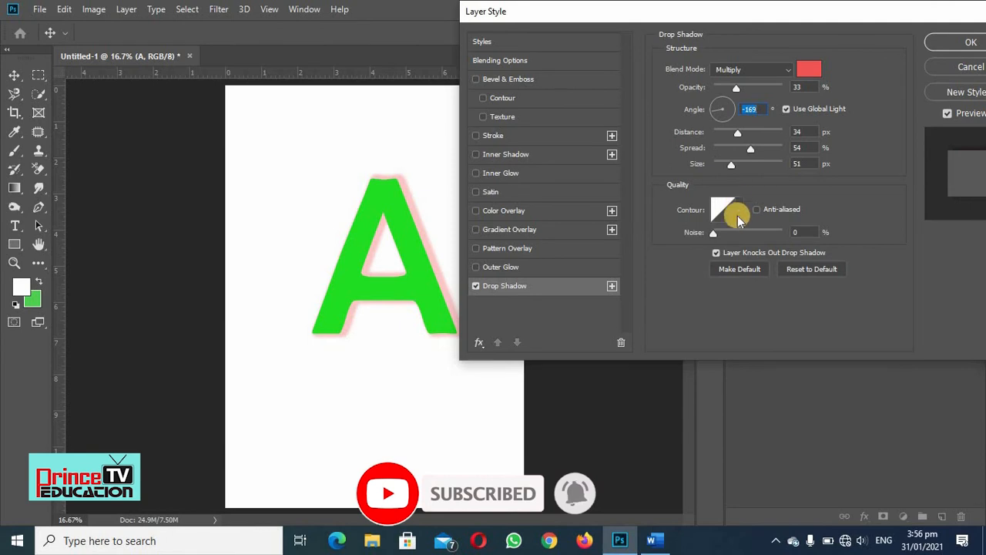
click(736, 210)
click(743, 266)
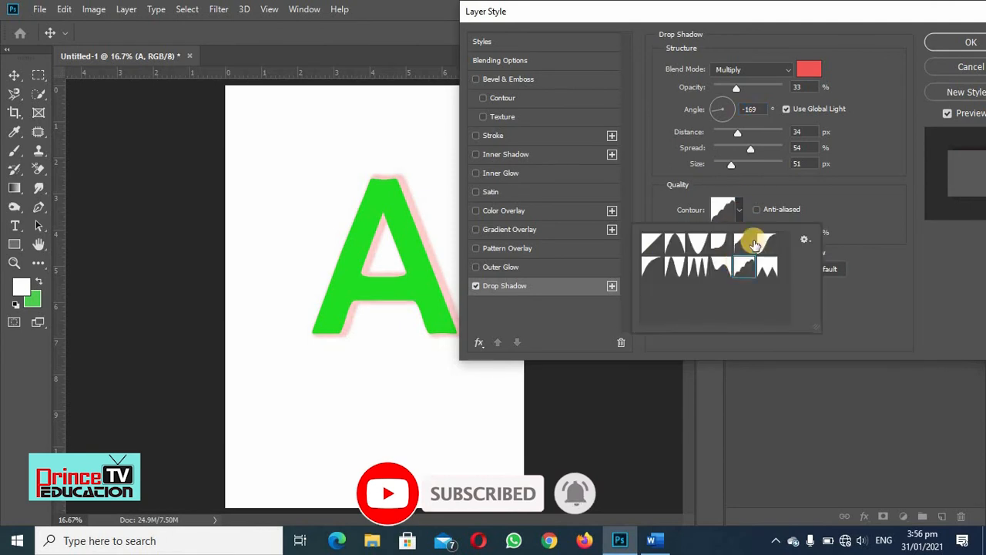
click(849, 200)
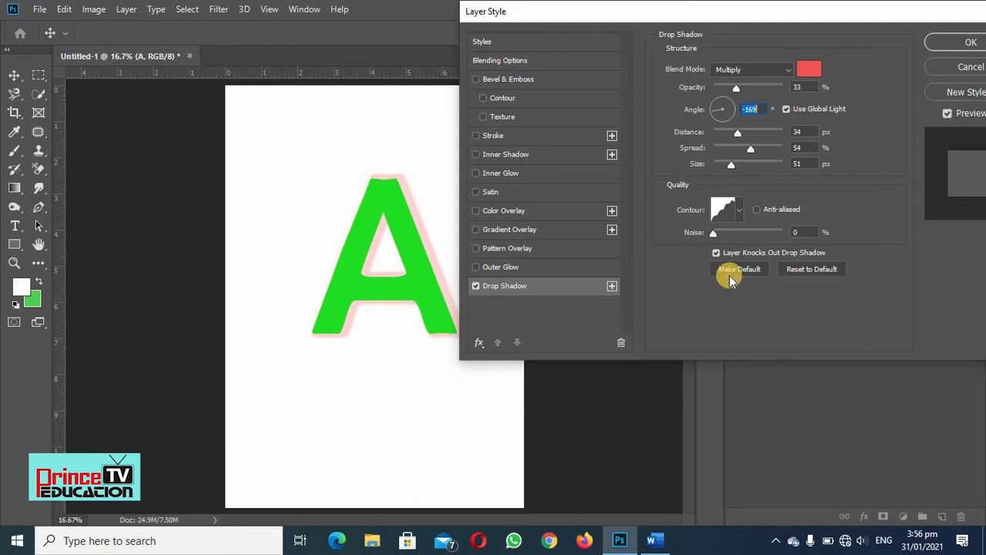
- Reset the Drop Shadow effect to its default settings and switch it off
click(805, 270)
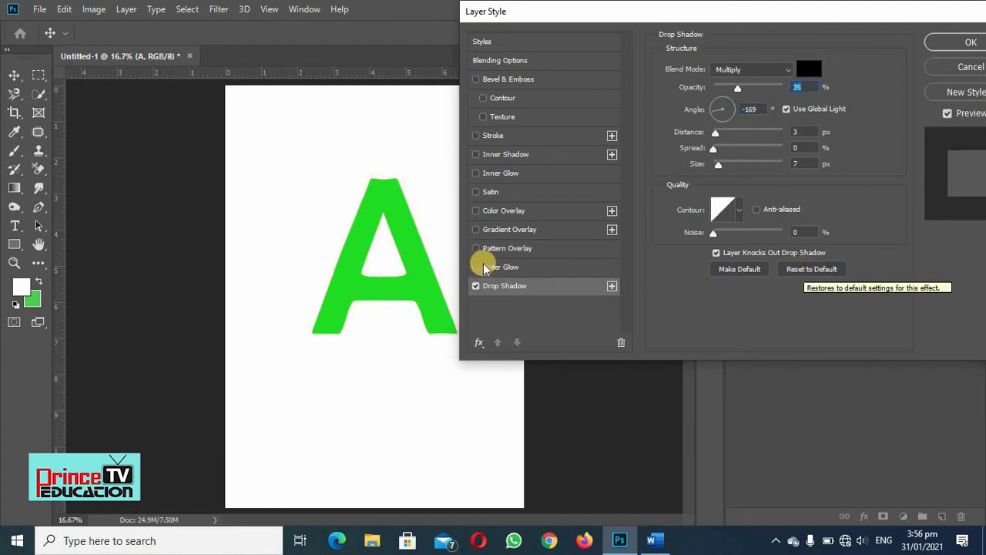
click(475, 287)
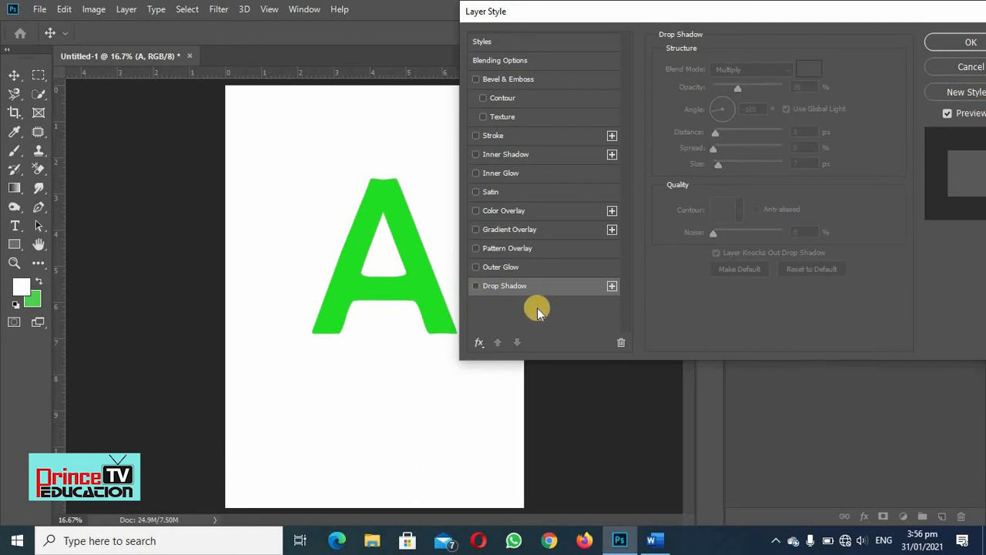
- Enable Outer Glow on the letter A with 48% opacity, 26% noise and a light red solid color
click(504, 271)
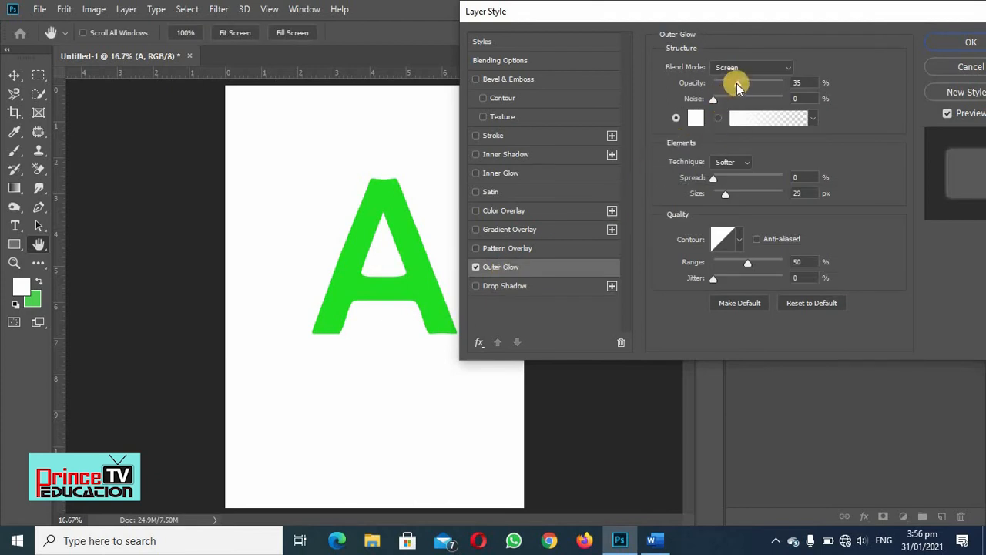
mouse_move(738, 86)
mouse_down()
mouse_move(749, 87)
mouse_move(744, 72)
mouse_move(770, 72)
mouse_move(732, 99)
mouse_up()
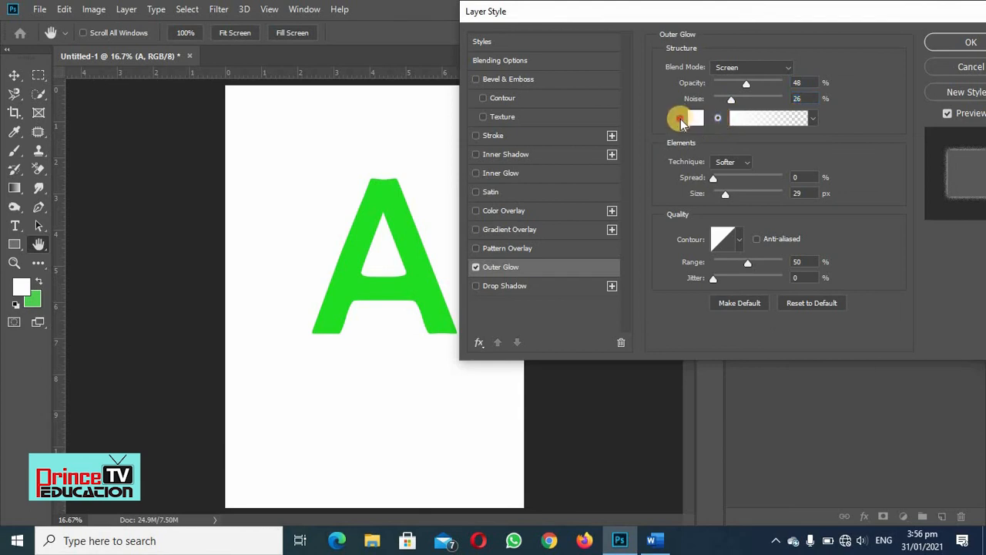
click(679, 119)
click(697, 118)
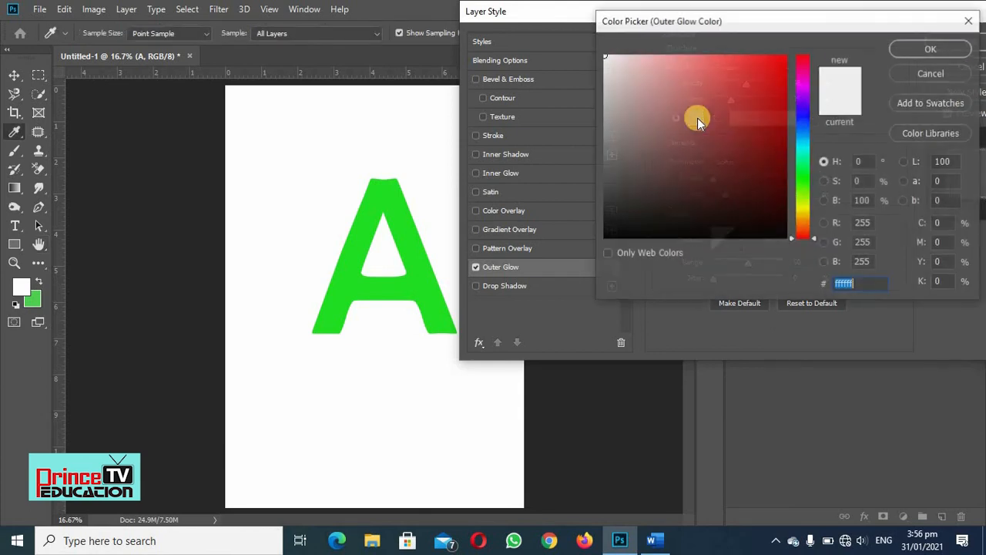
click(725, 69)
click(925, 48)
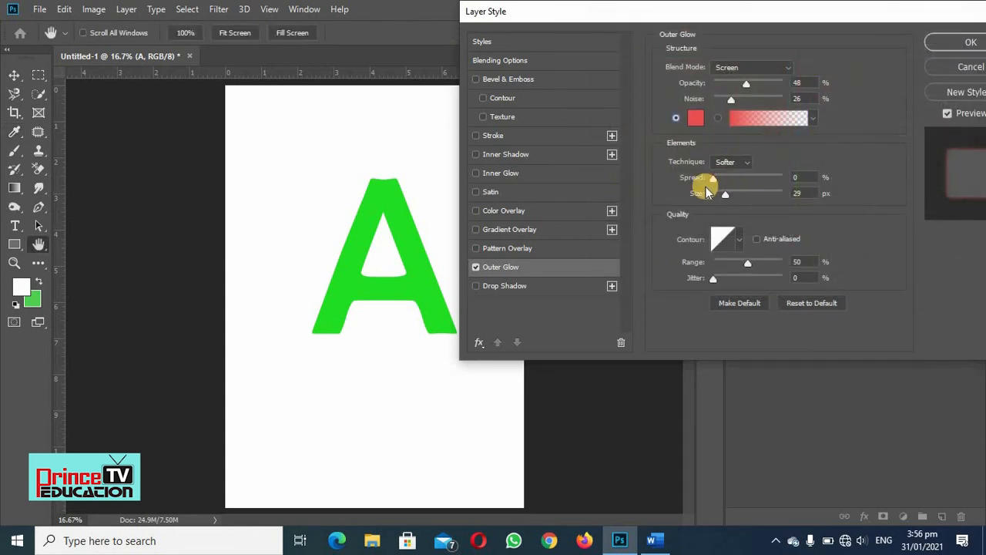
- Set the outer glow's spread to 41%, size to 114 px, range to 64% and jitter to 11%, using the solid color
drag(716, 181, 750, 197)
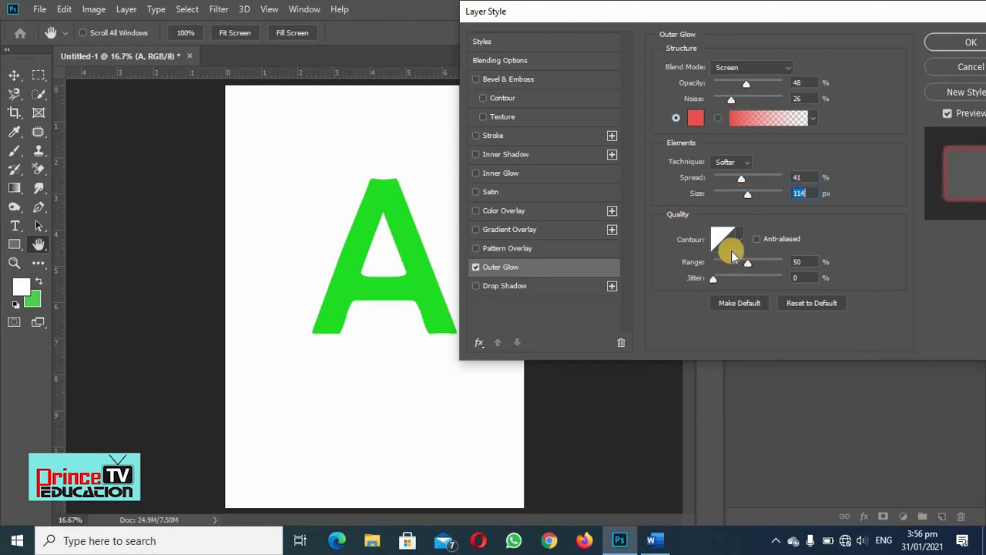
drag(714, 279, 756, 263)
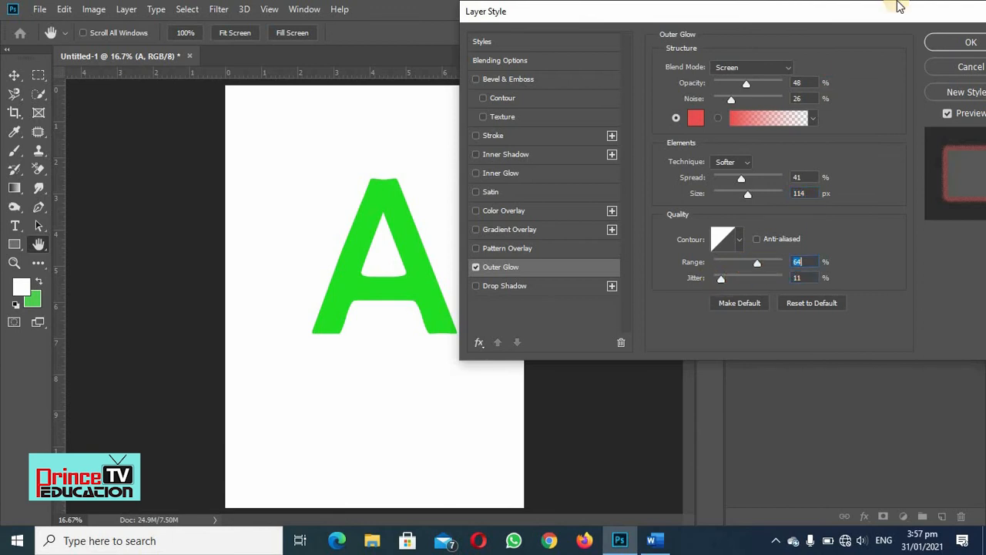
click(827, 35)
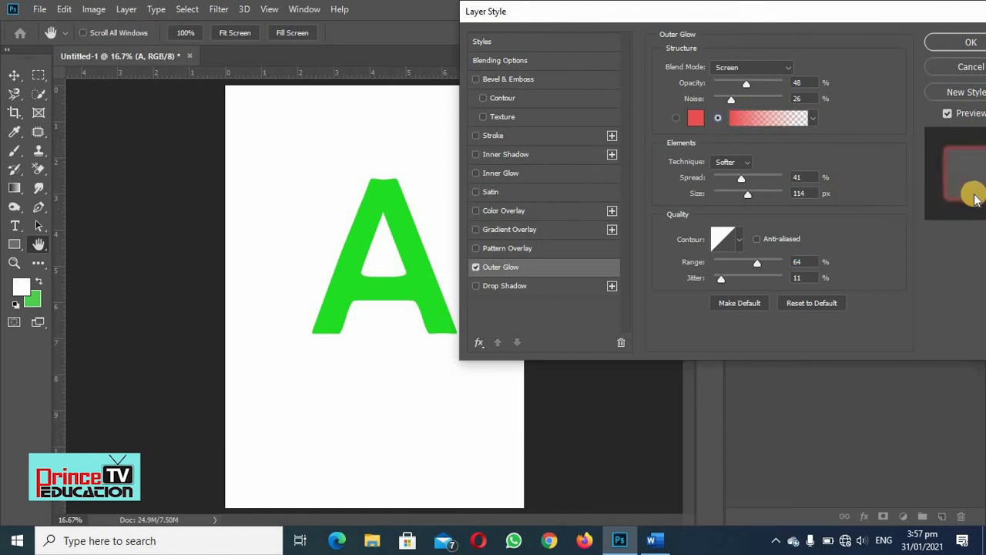
click(676, 117)
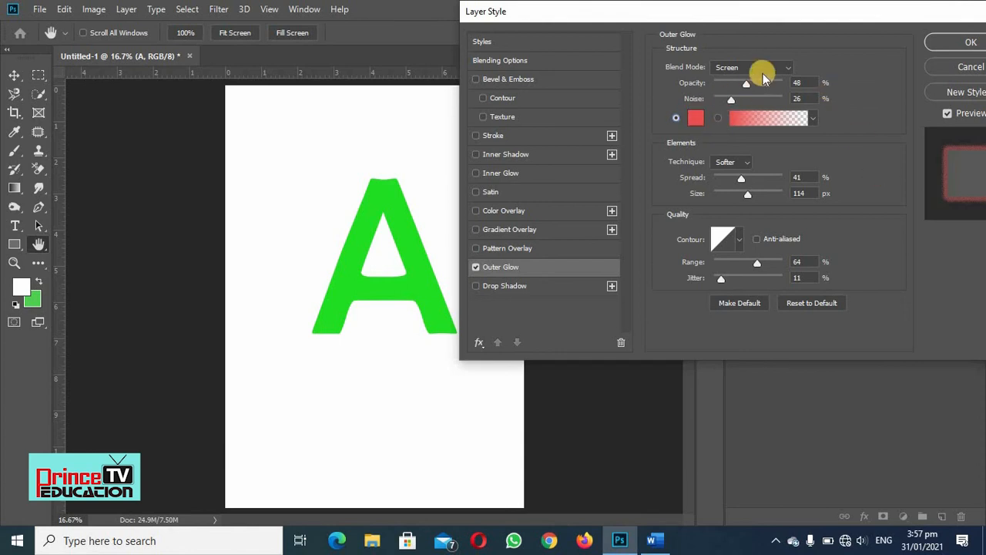
- Try the Normal and Dissolve blend modes on the outer glow and settle on Darken
click(791, 67)
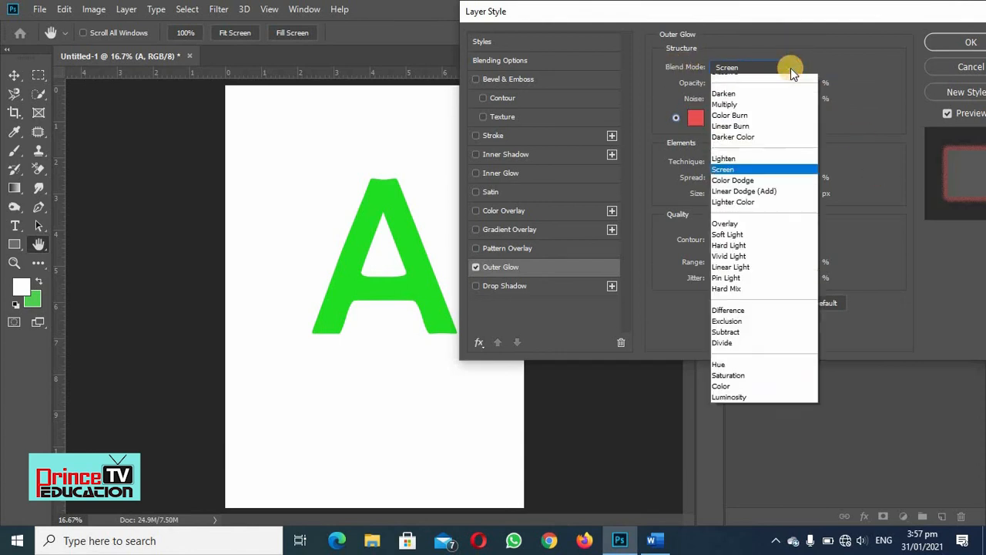
click(726, 80)
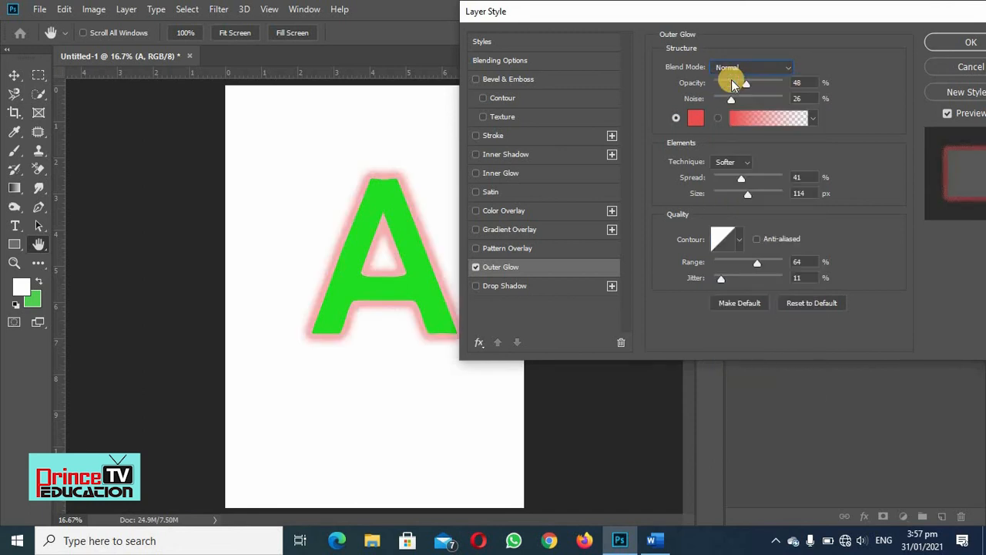
click(788, 71)
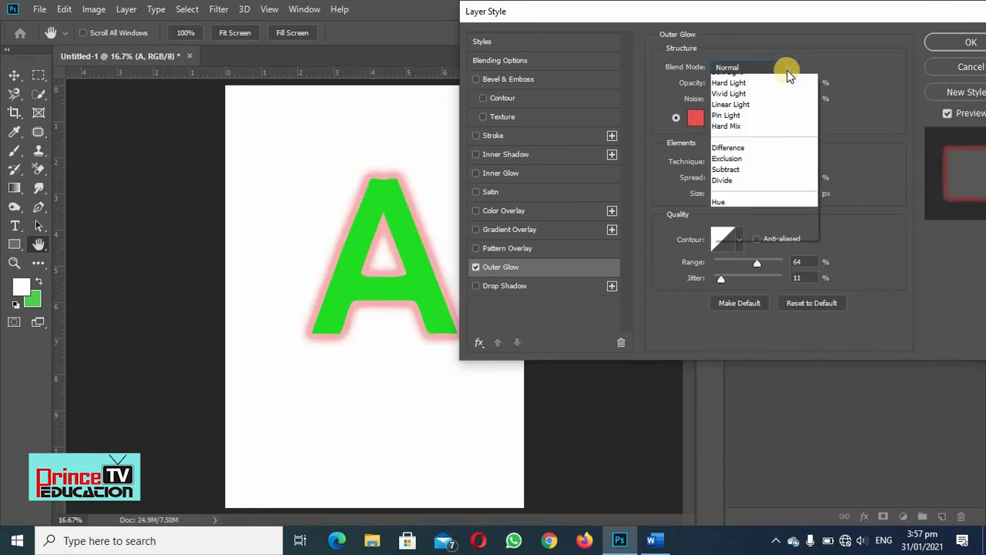
click(778, 79)
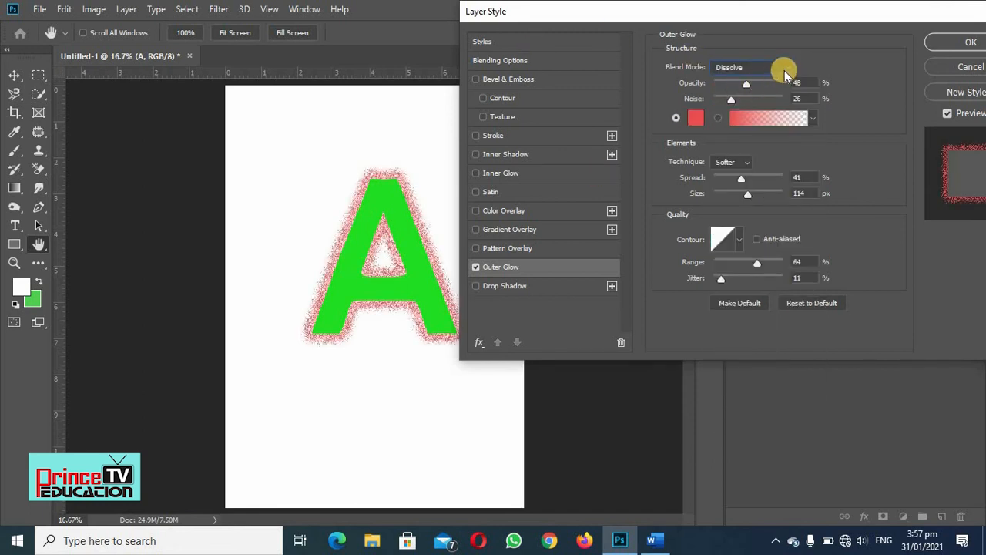
click(780, 71)
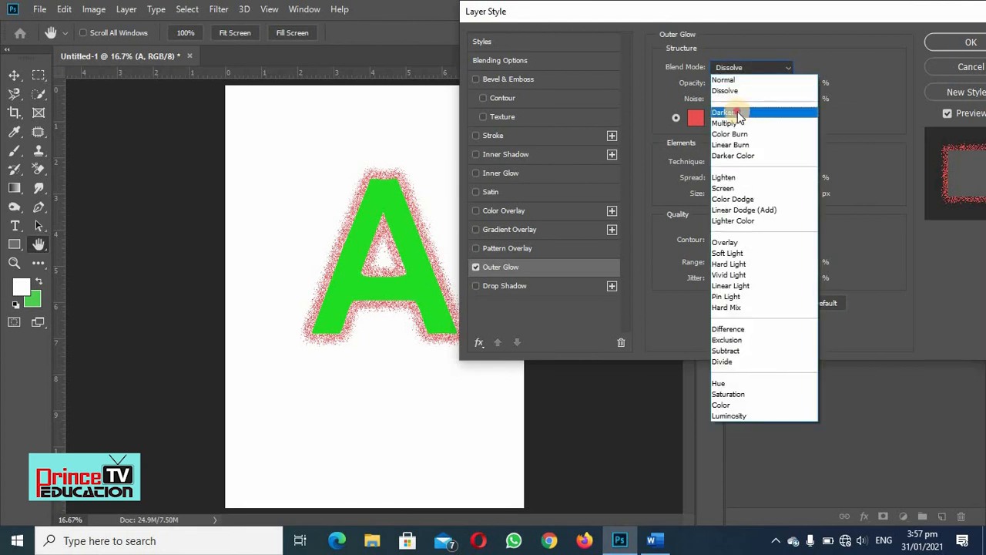
click(738, 114)
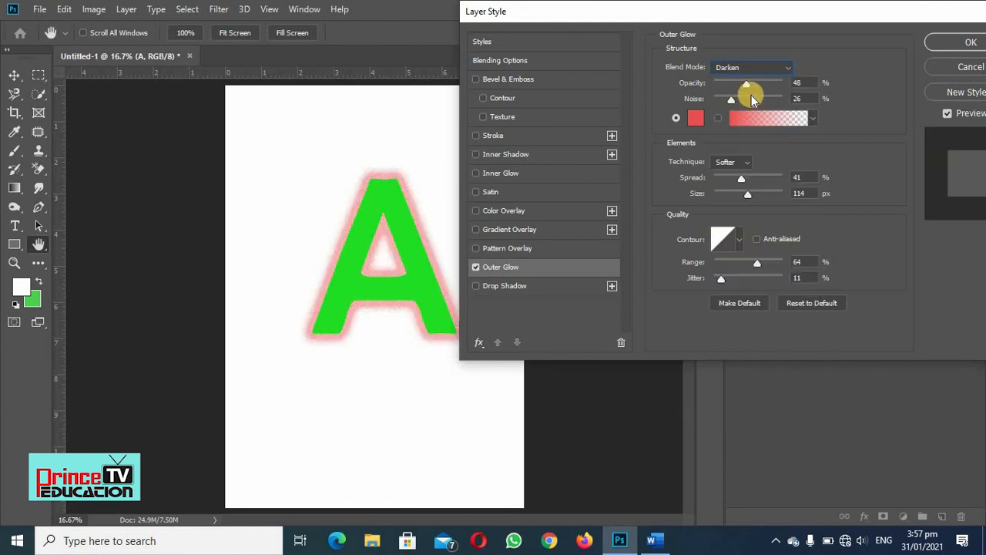
click(788, 68)
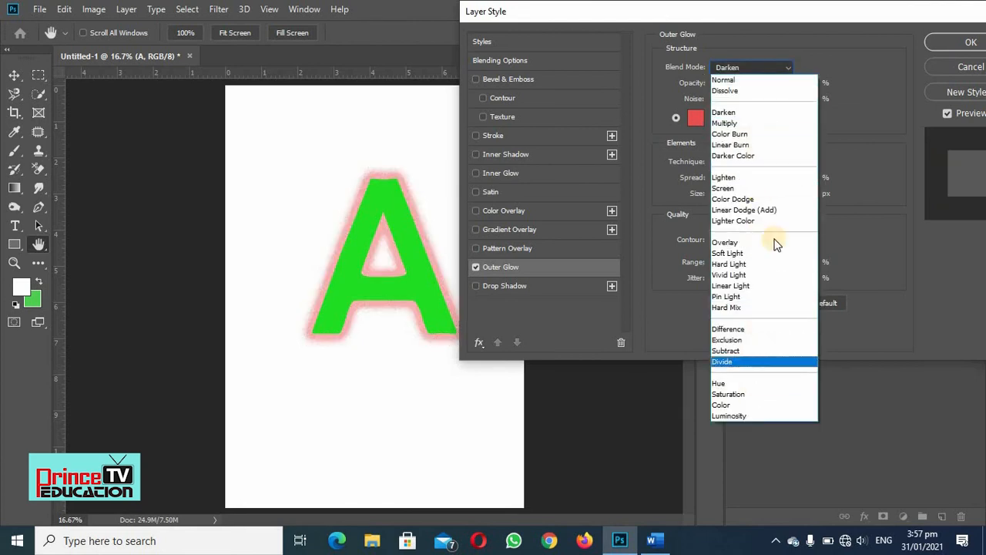
click(775, 18)
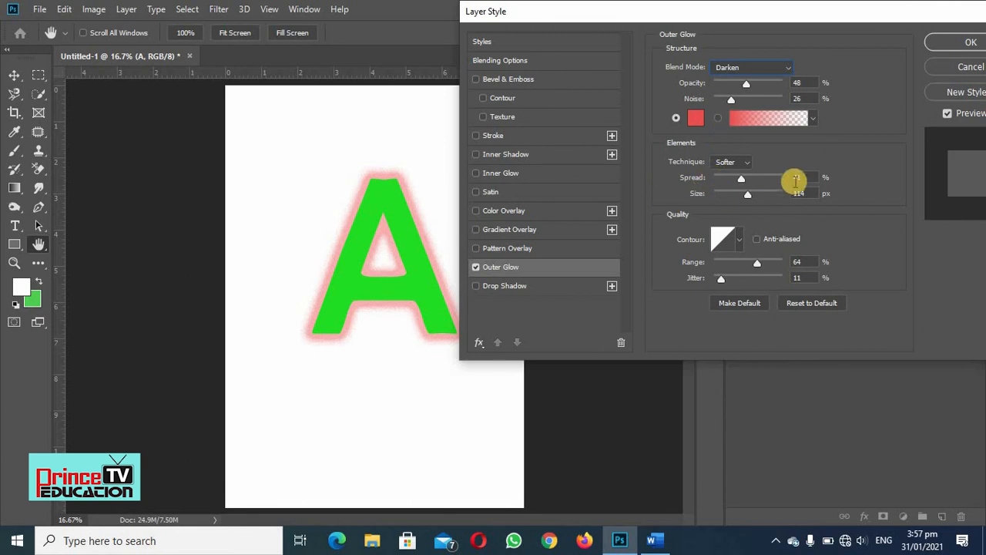
- Switch off Outer Glow, enable the Stroke effect on the letter A and open its settings
click(476, 268)
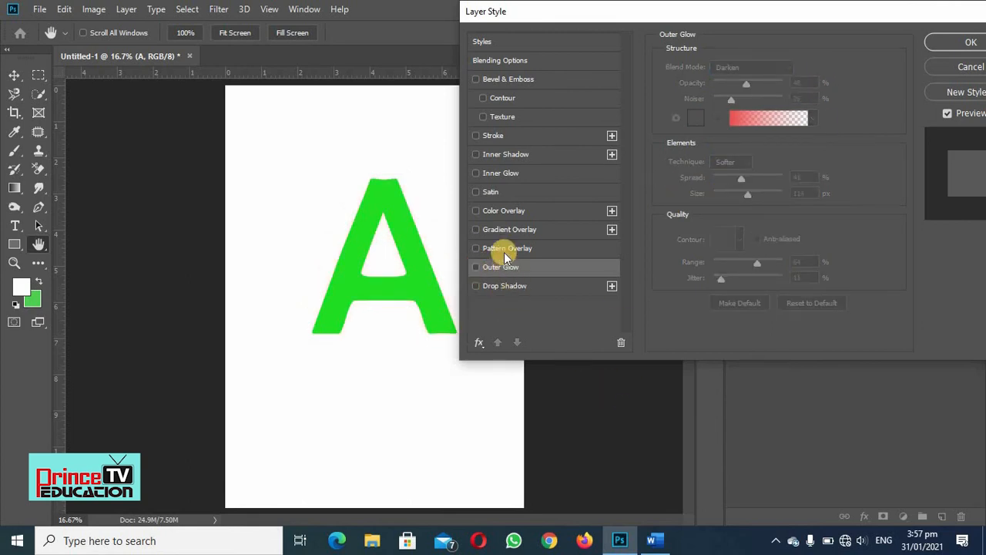
click(475, 136)
click(476, 137)
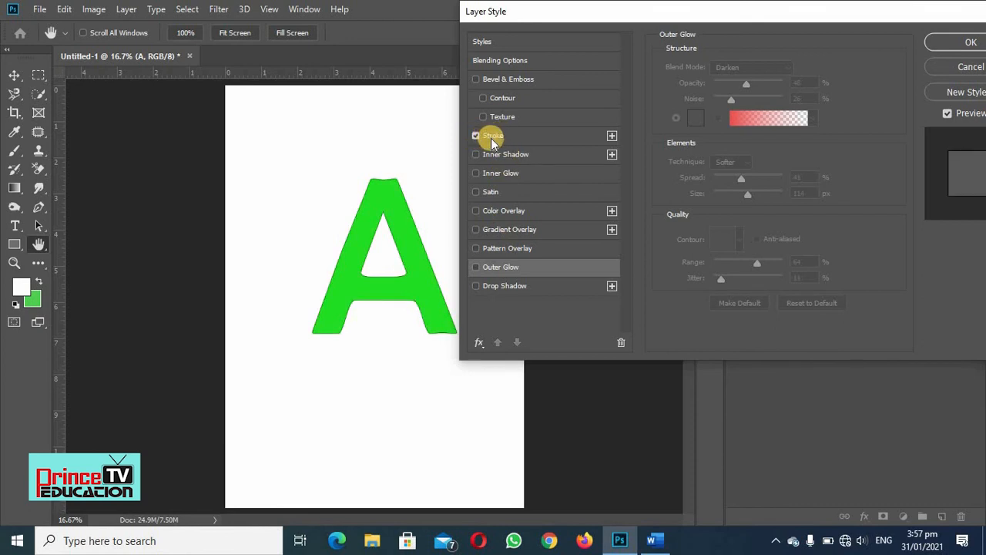
click(492, 137)
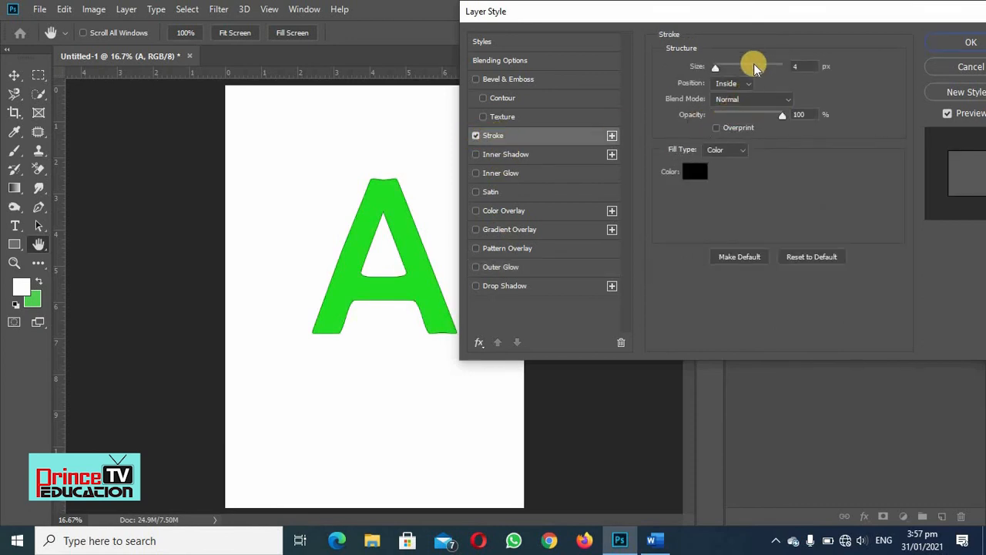
- Set the stroke's size to 29 px, try the Outside position and settle on Center with 100% opacity
drag(715, 69, 725, 69)
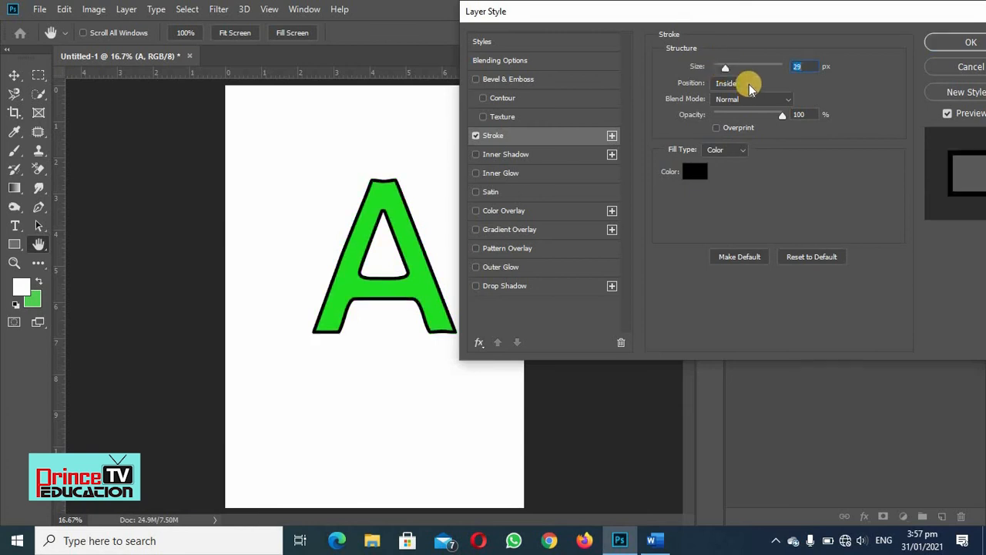
click(749, 86)
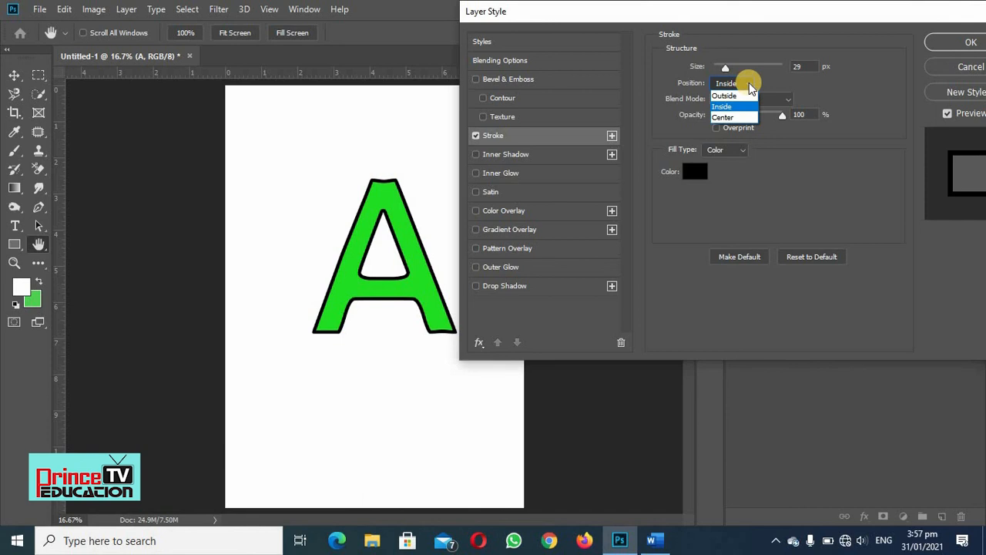
click(726, 95)
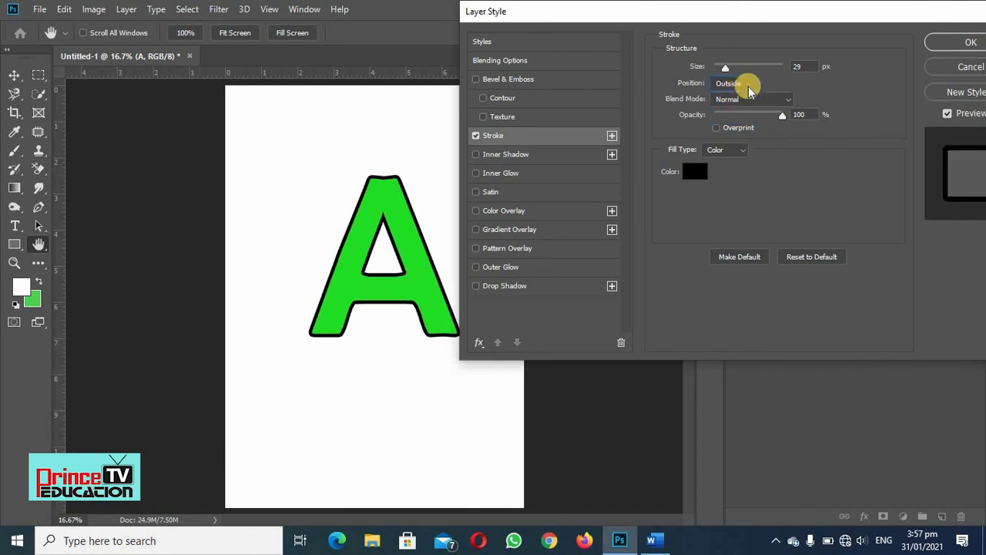
click(751, 87)
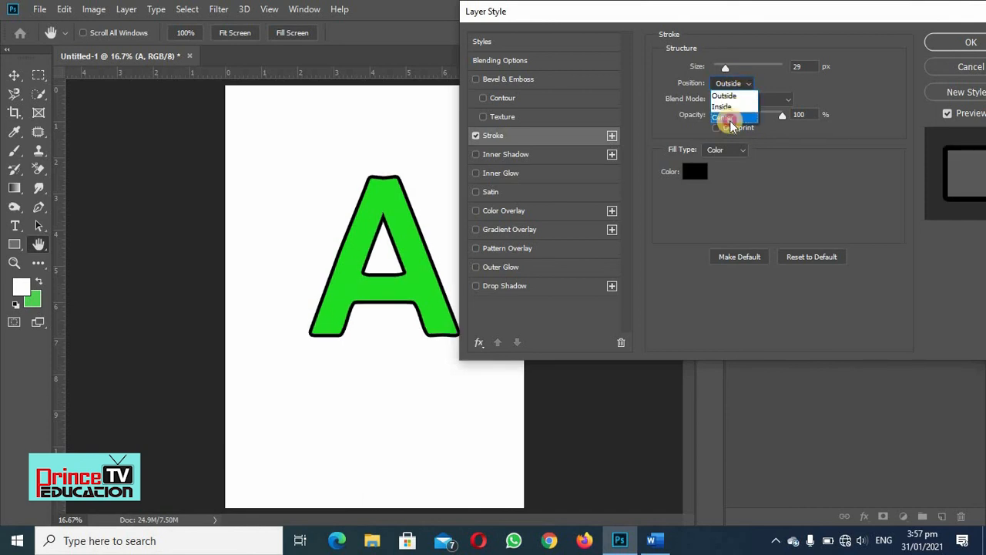
click(727, 108)
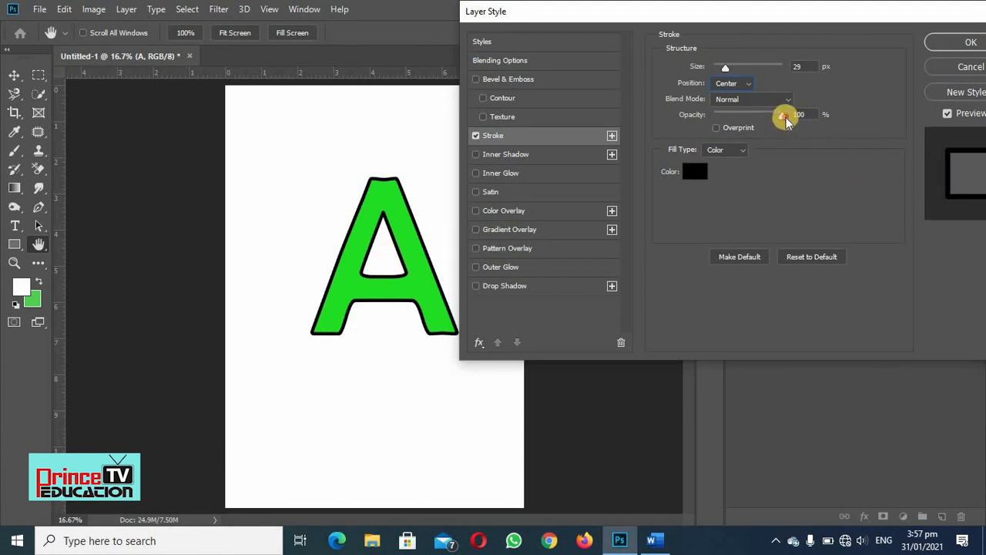
mouse_move(786, 122)
mouse_down()
mouse_move(750, 118)
mouse_move(783, 118)
mouse_up()
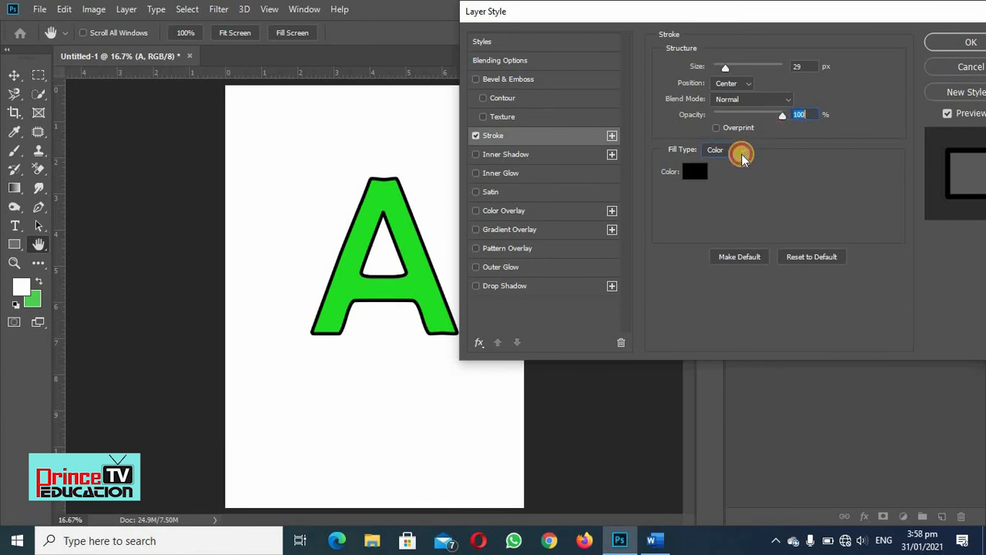
- Change the stroke's fill type to Gradient
click(742, 158)
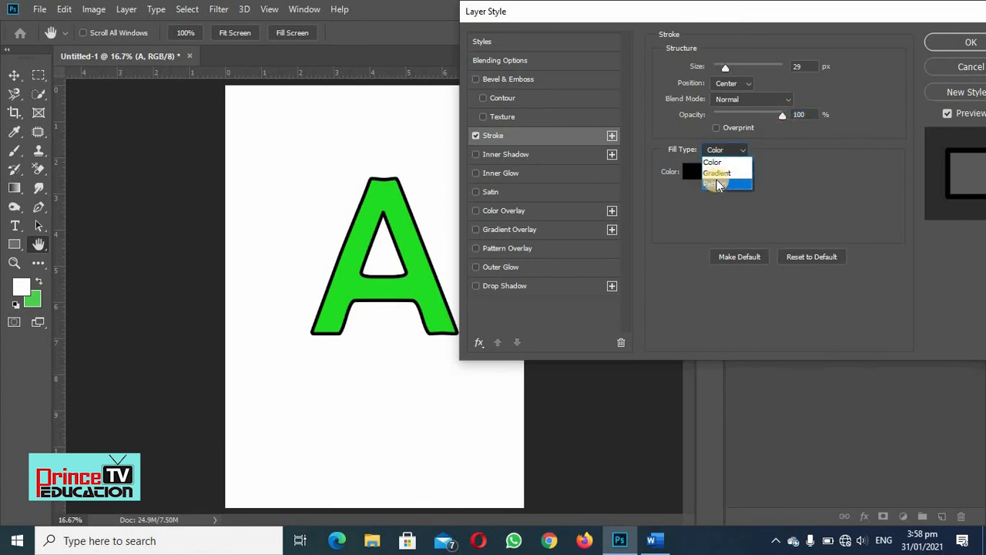
click(713, 175)
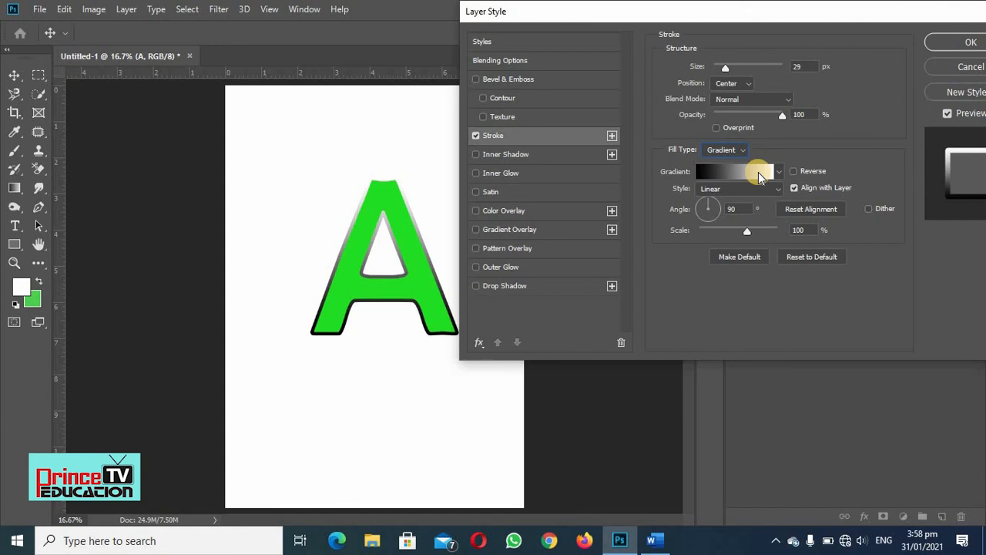
- Apply the rainbow spectrum gradient preset to the letter A's stroke and set the gradient angle to 36°
click(778, 171)
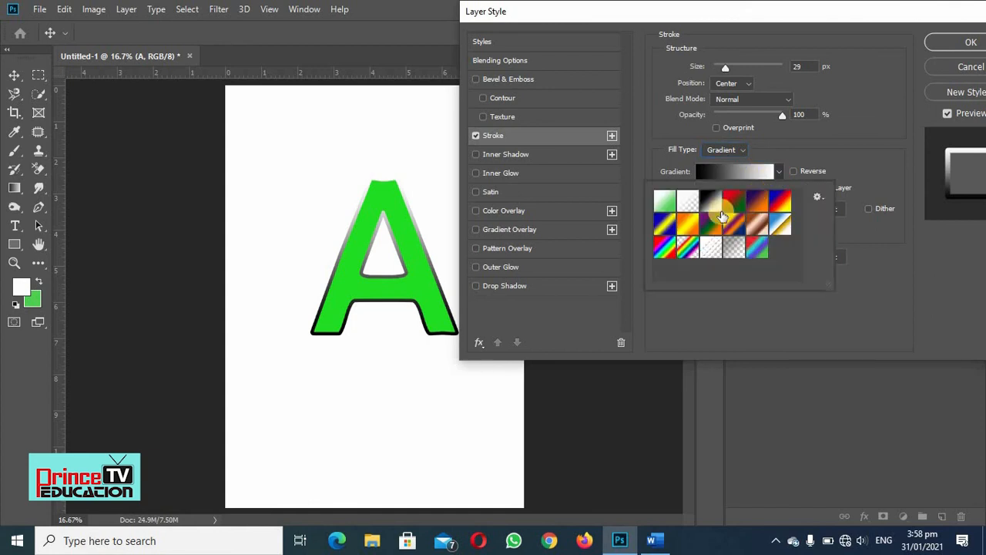
click(665, 248)
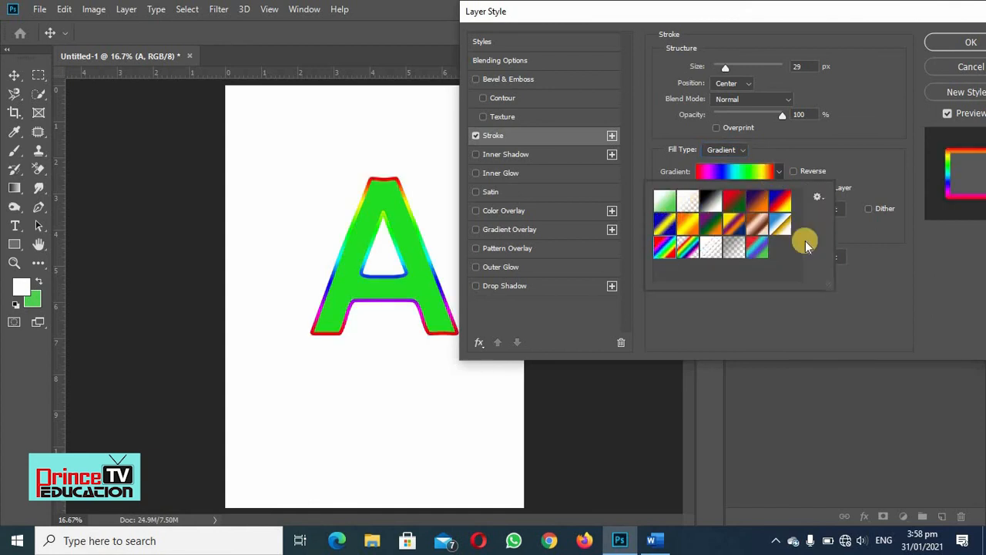
click(902, 297)
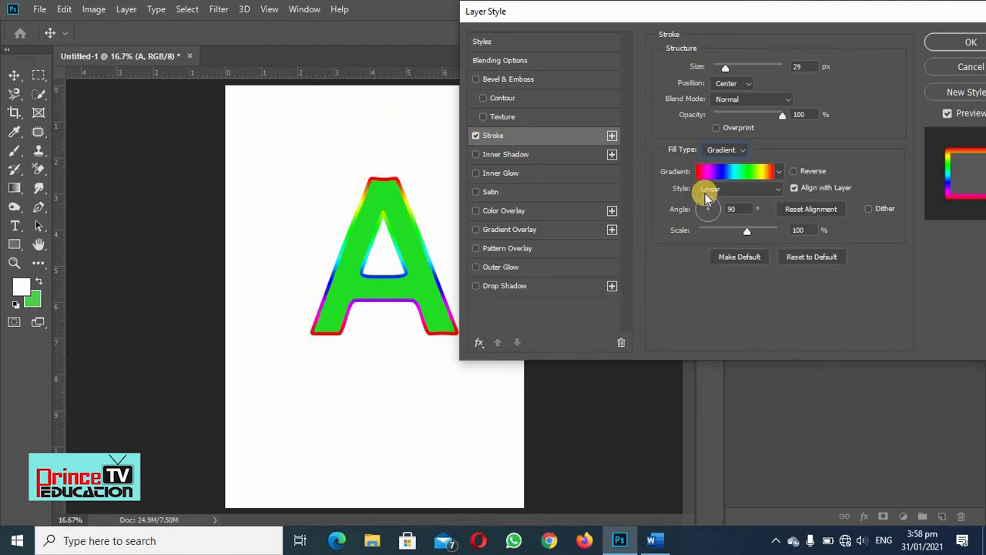
drag(707, 202, 714, 204)
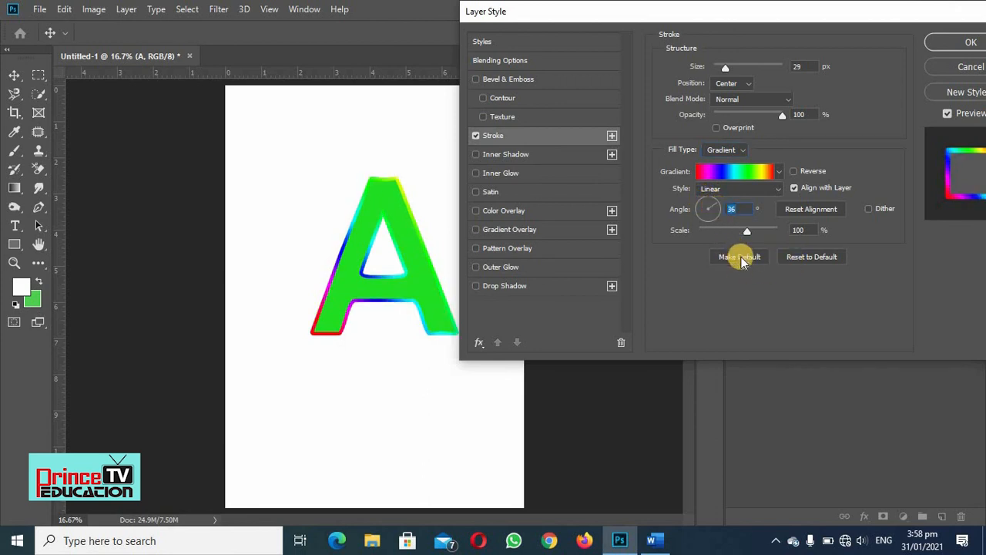
- Reset the stroke settings to their defaults and switch off the Stroke effect
click(813, 259)
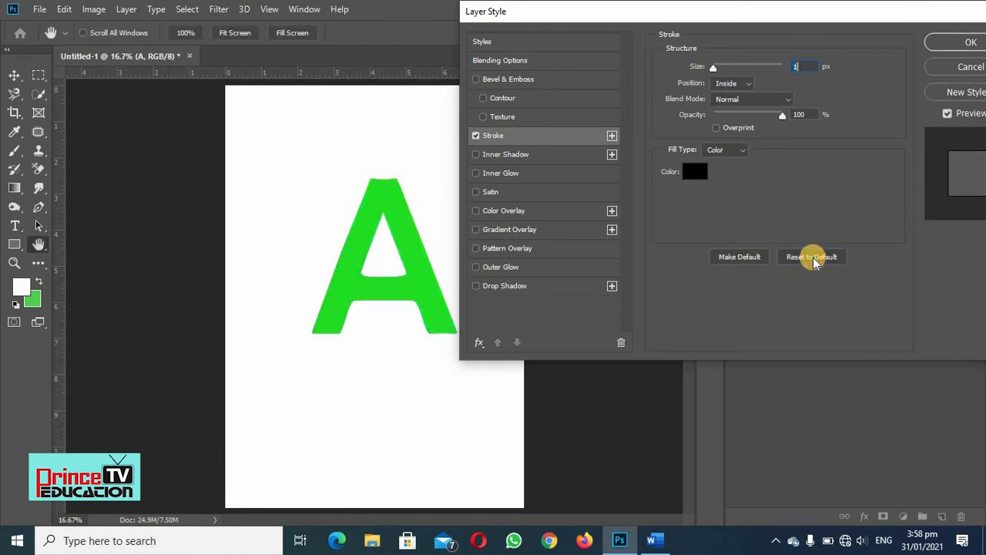
click(476, 136)
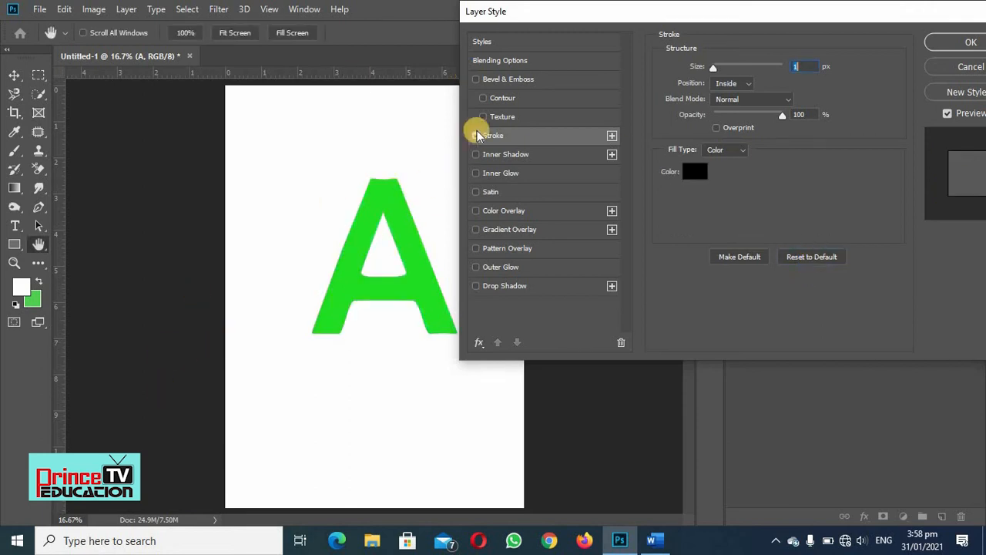
click(476, 136)
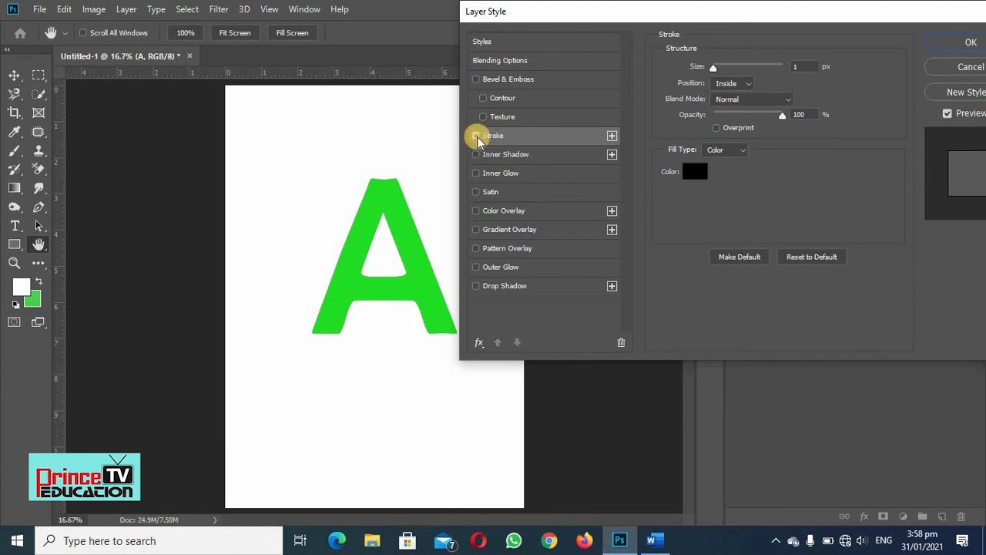
click(477, 136)
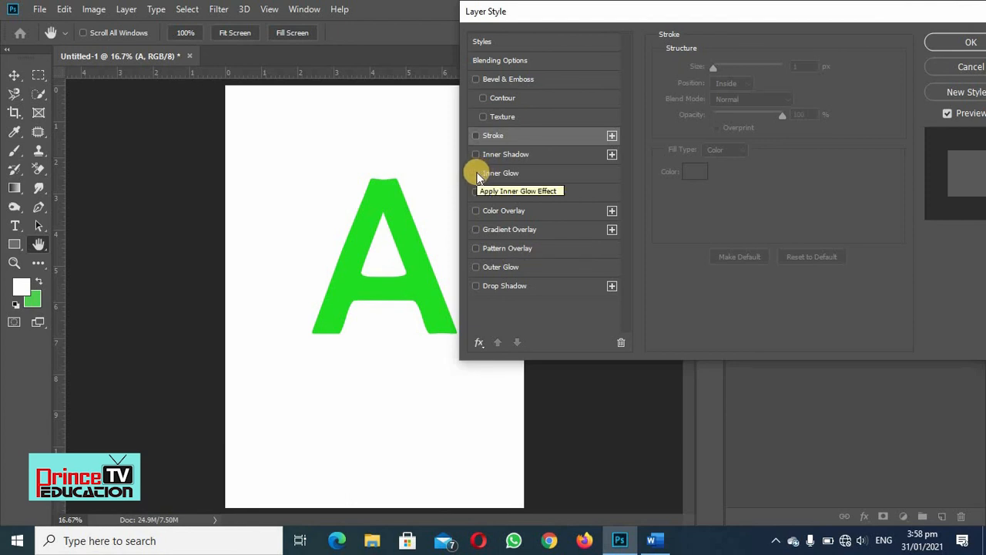
- Enable Inner Glow on the letter A with Normal blend mode, 82% opacity and 49% noise
click(476, 174)
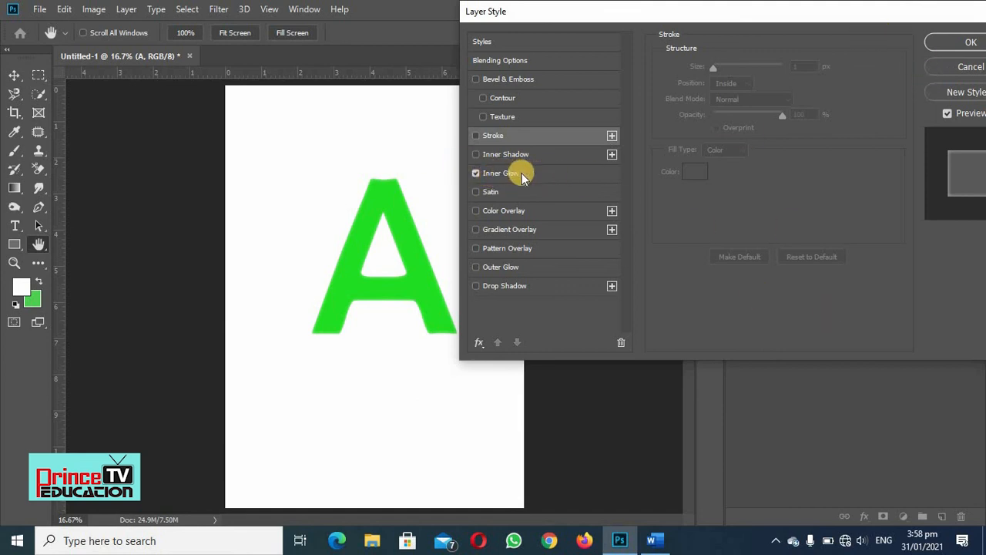
click(507, 174)
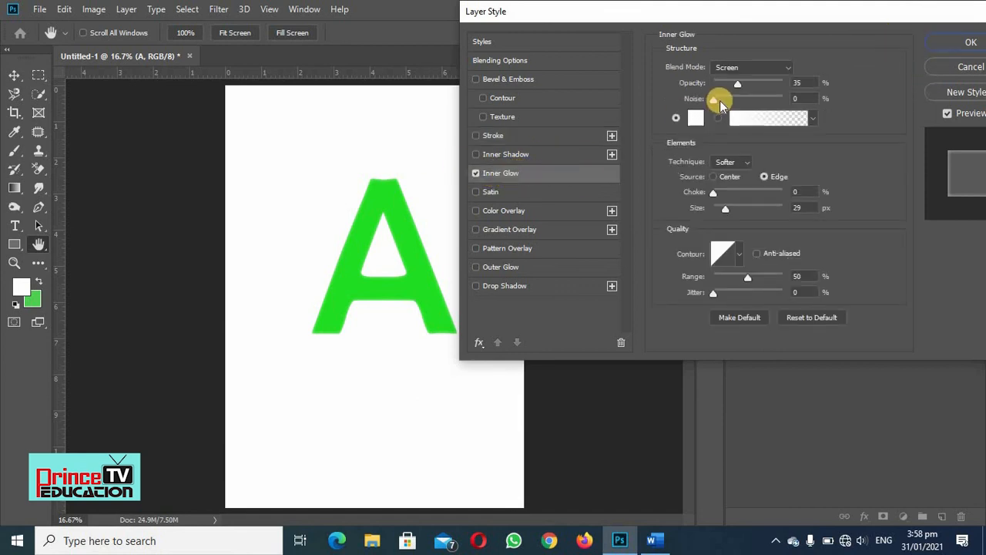
click(790, 69)
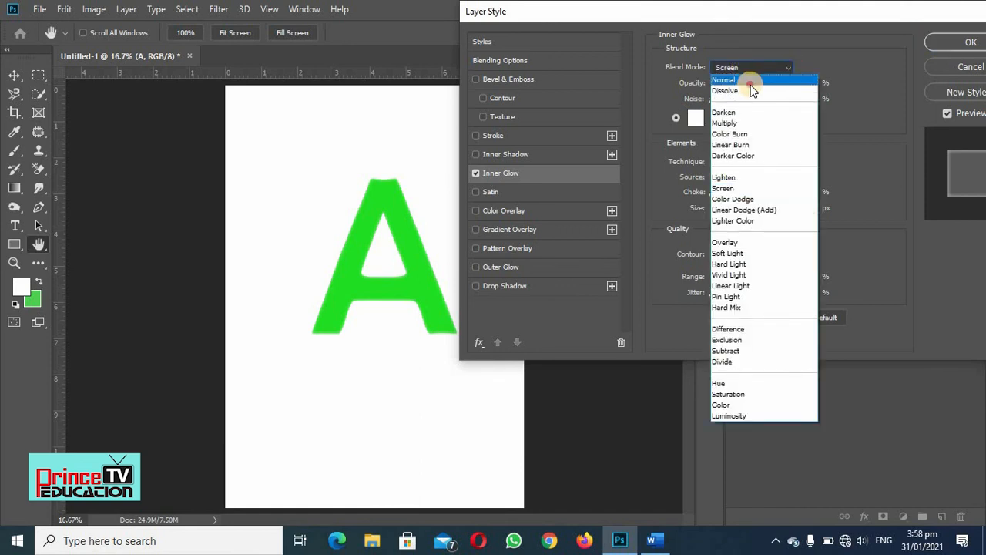
click(747, 82)
drag(736, 84, 771, 81)
drag(712, 101, 748, 103)
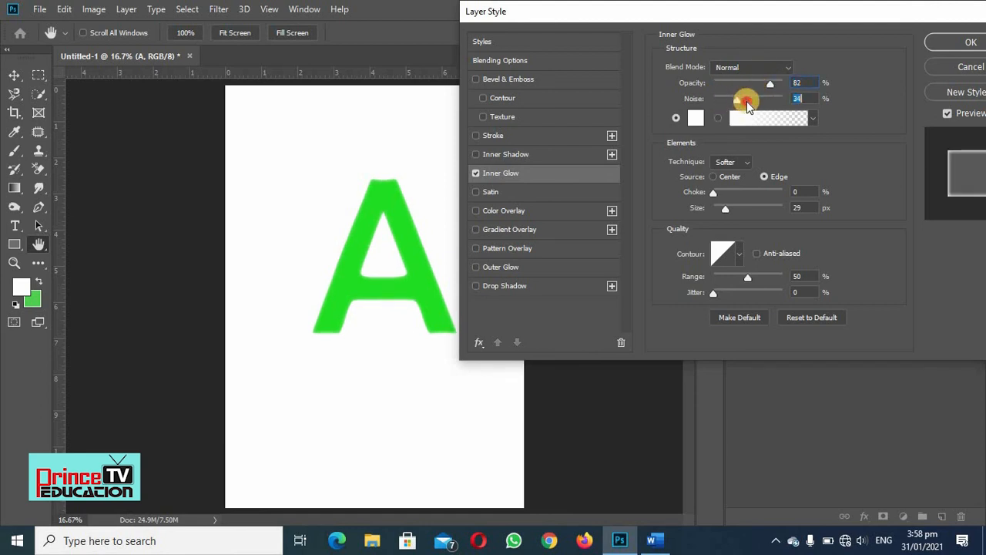
- Set the inner glow's technique to Precise and adjust its opacity to 57% and noise to 48%
click(745, 167)
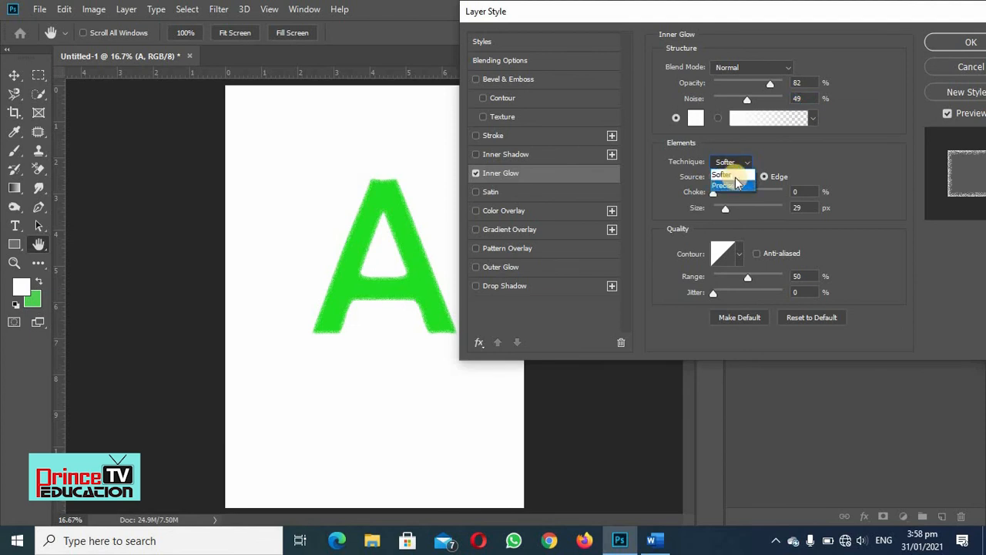
click(720, 189)
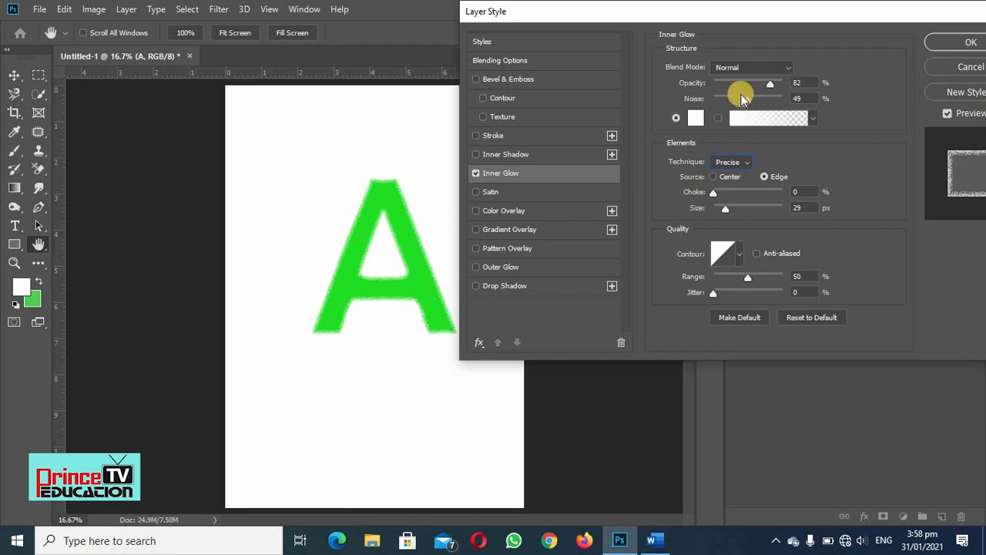
mouse_move(744, 99)
mouse_down()
mouse_move(777, 85)
mouse_move(721, 84)
mouse_move(785, 87)
mouse_move(705, 85)
mouse_move(753, 83)
mouse_up()
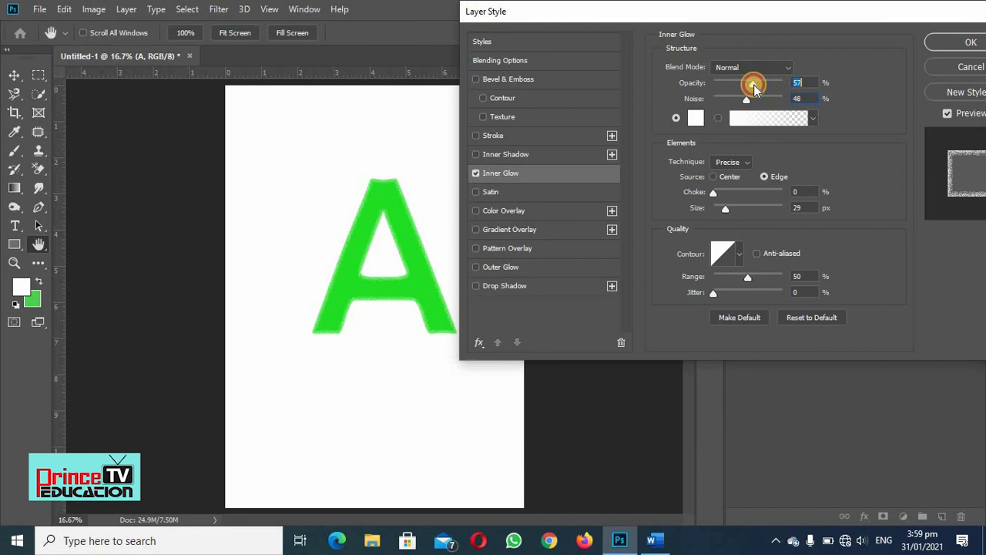
- Change the inner glow colour to red #eb3535
double_click(695, 126)
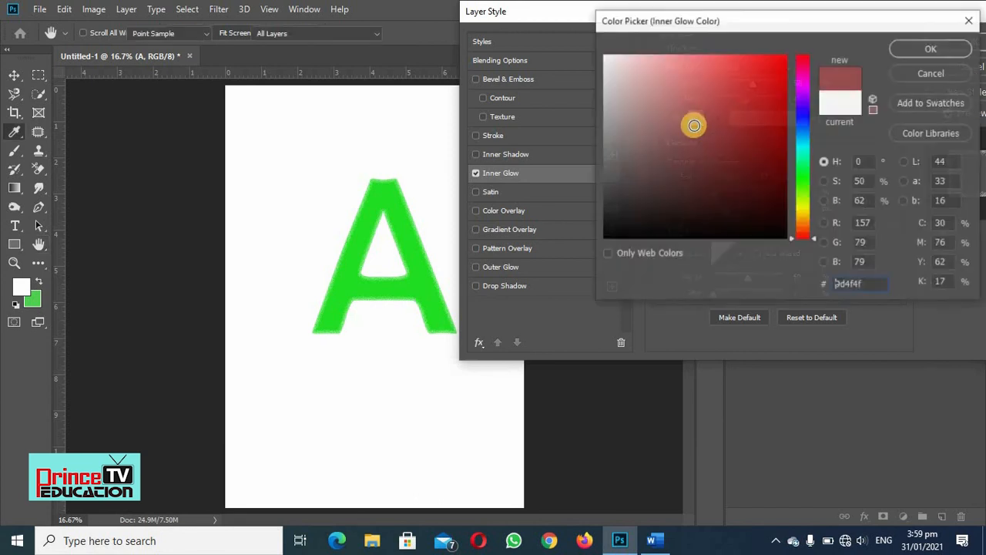
click(745, 69)
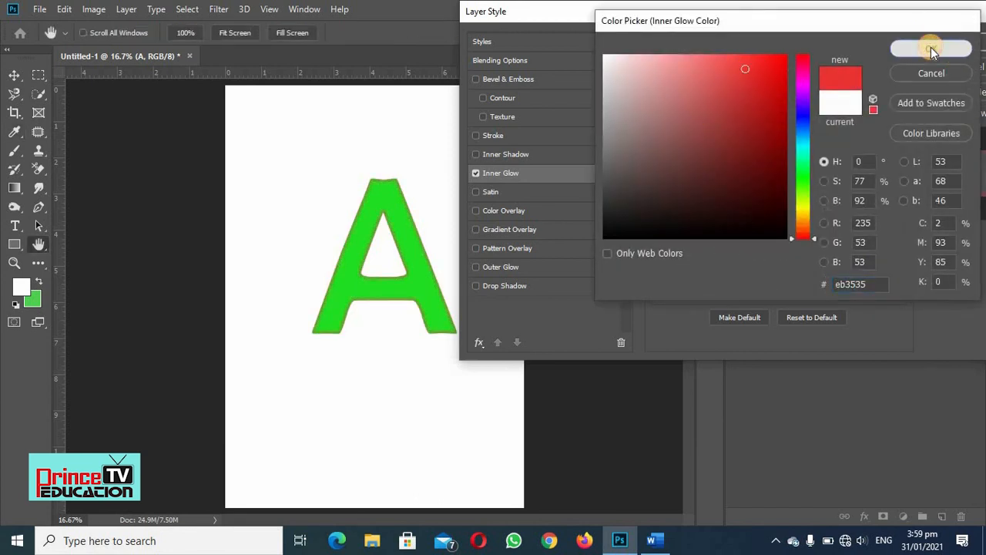
click(932, 50)
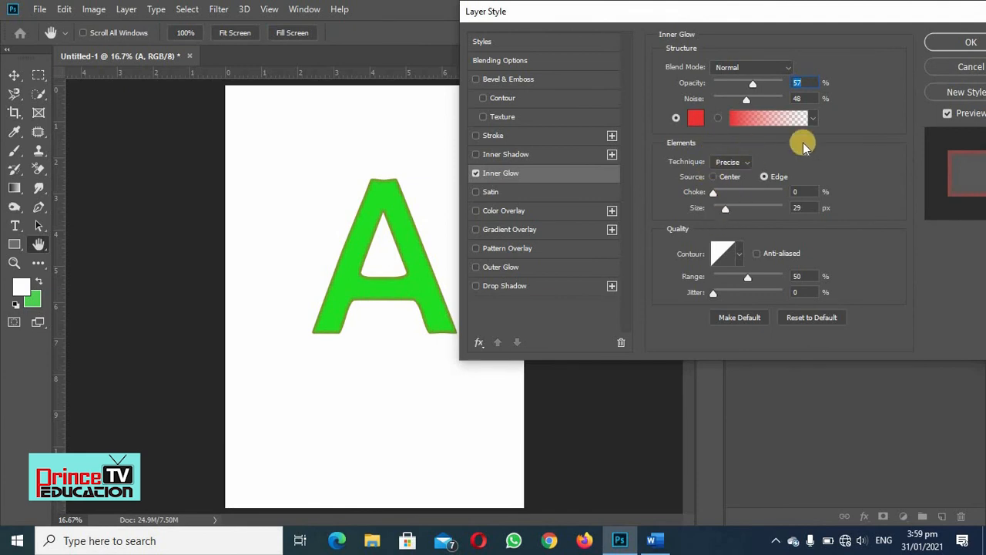
- Try the Center source for the inner glow, return to Edge, and set choke to 15% and size to 76 px
click(714, 178)
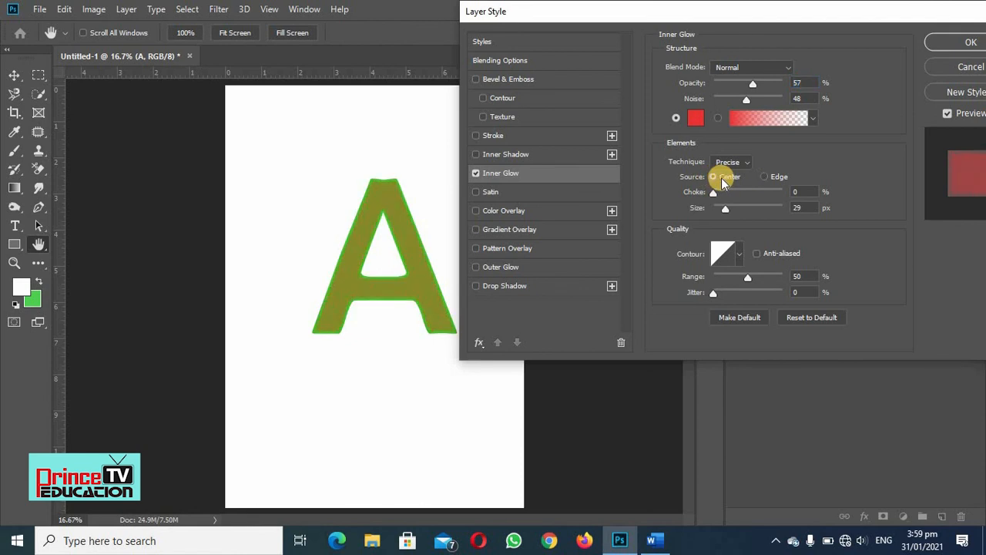
click(762, 178)
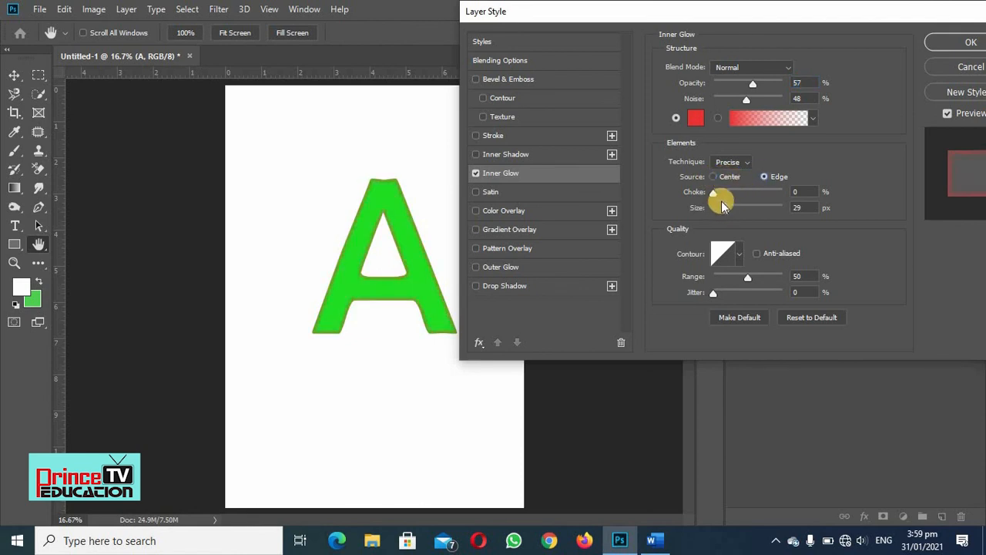
drag(713, 193, 748, 215)
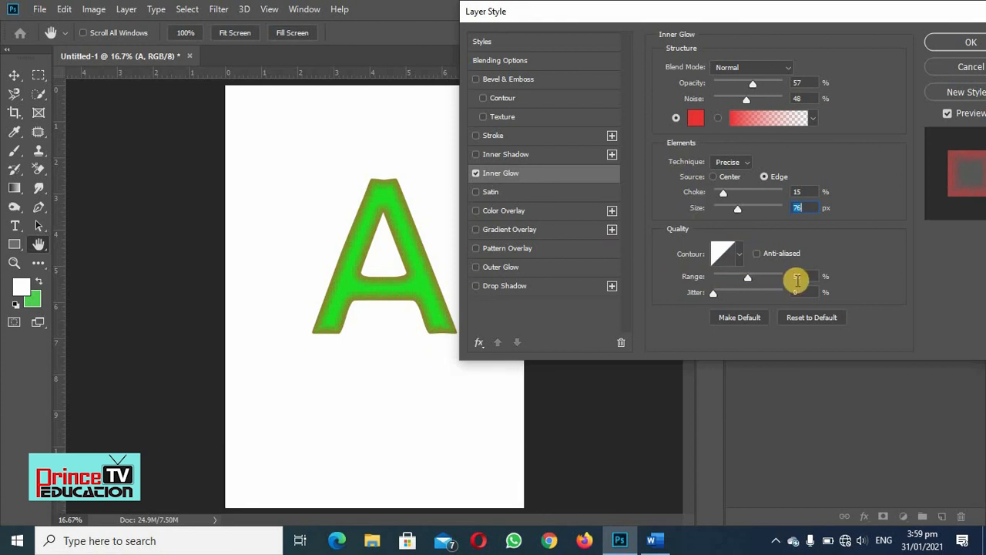
- Set the inner glow's range to 55% and try the jitter setting, leaving it at 0%
click(749, 280)
click(715, 293)
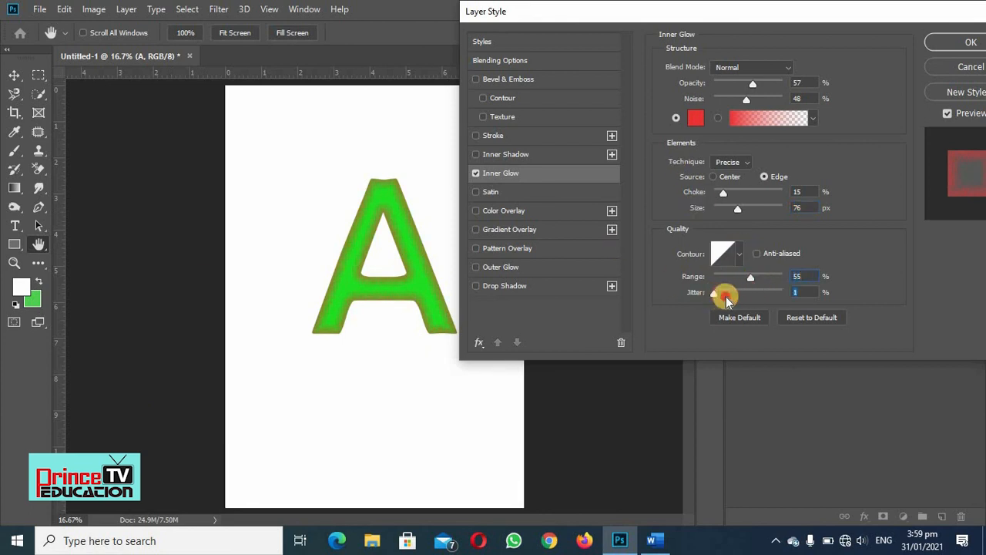
drag(730, 299, 676, 325)
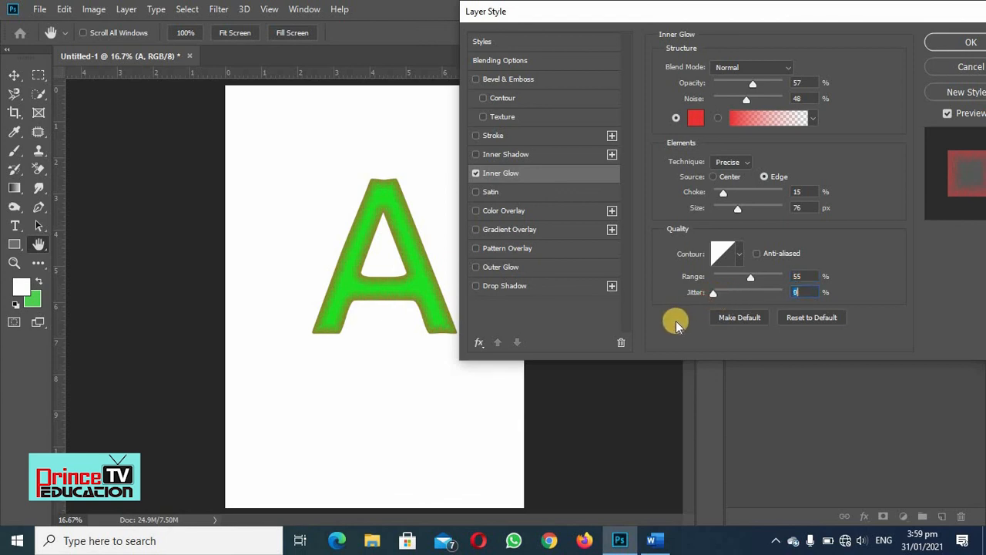
- Reset the inner glow settings to their defaults and switch off the Inner Glow effect
click(815, 318)
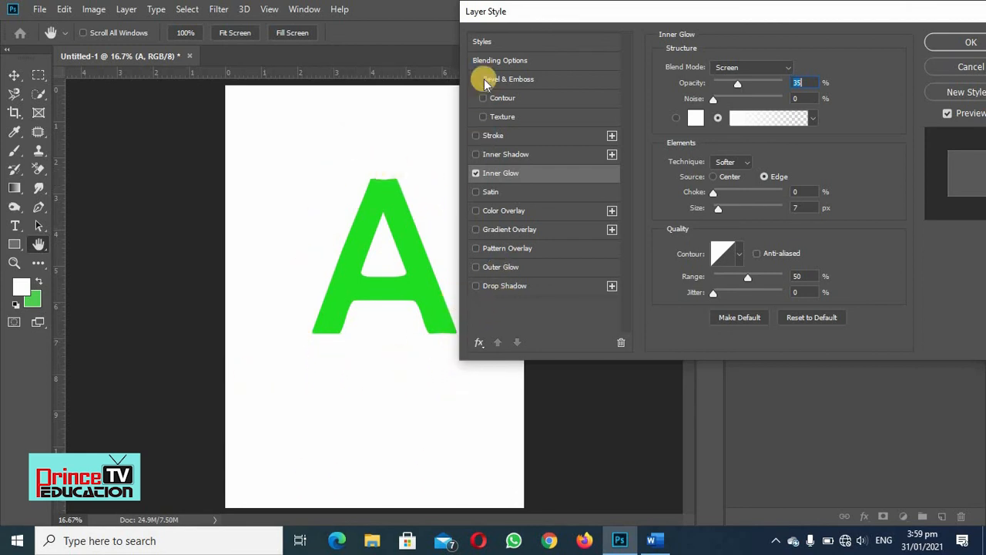
click(476, 174)
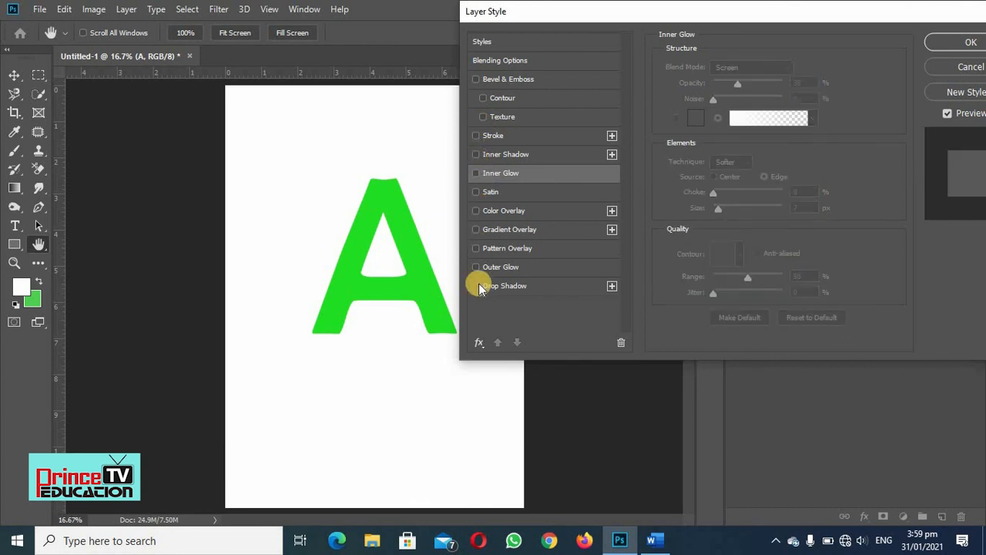
- Reset the layer effects to the default list and close the Layer Style dialog without applying it
click(479, 347)
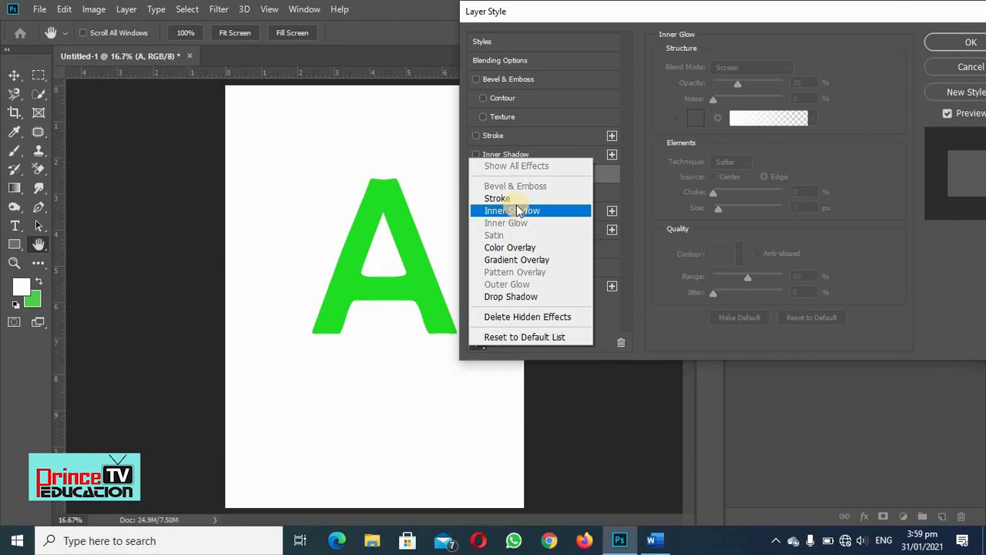
click(537, 338)
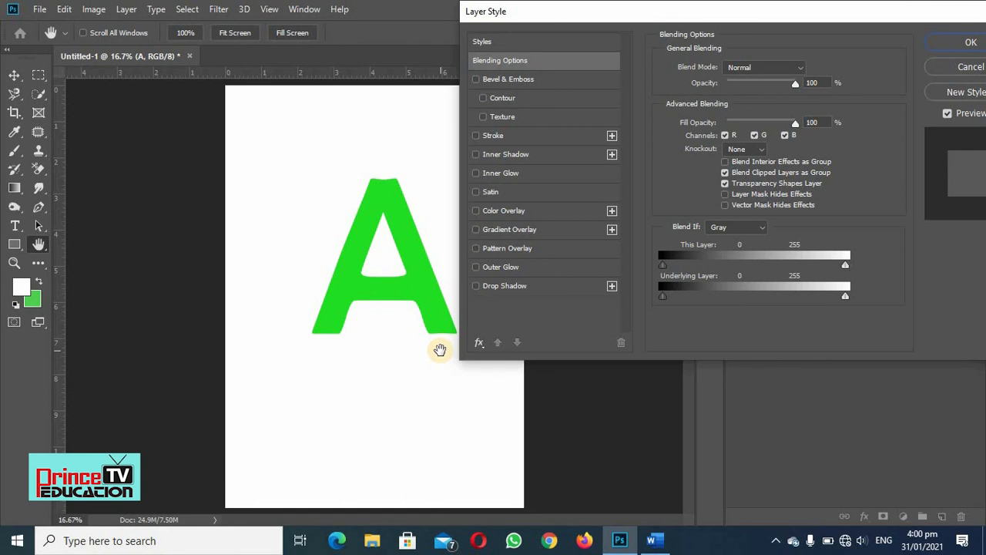
drag(714, 9, 706, 35)
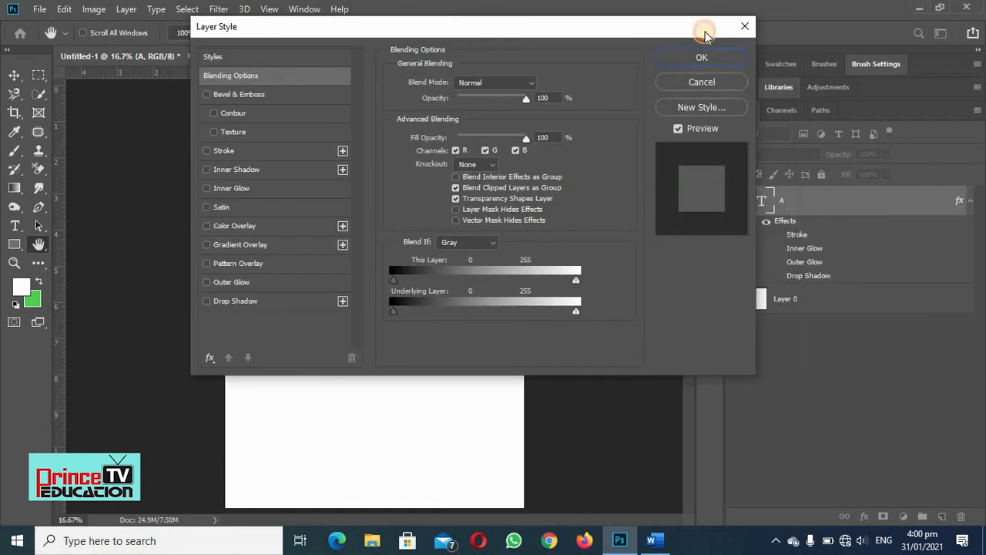
click(743, 27)
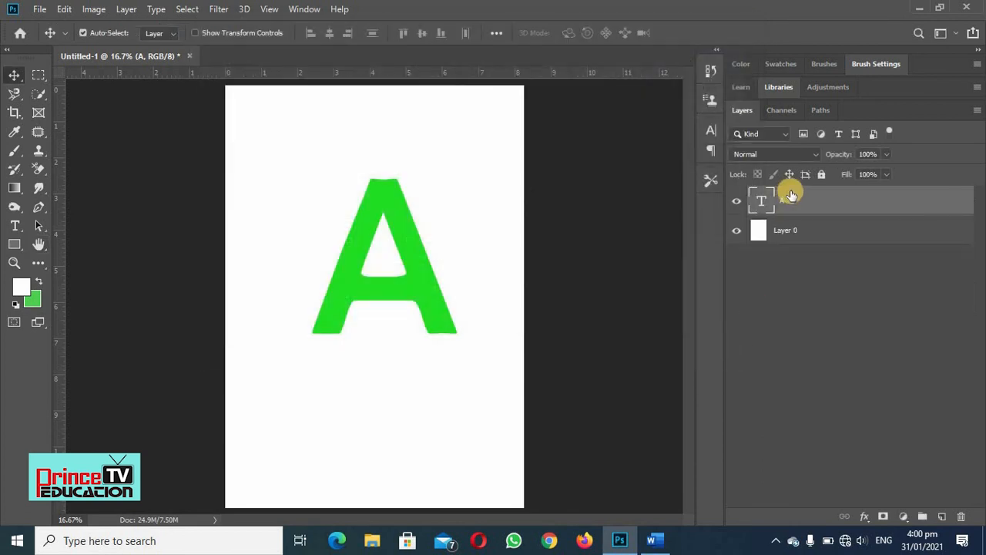
- Look at the text layer A's context commands and blending options, and close them without making changes
right_click(809, 203)
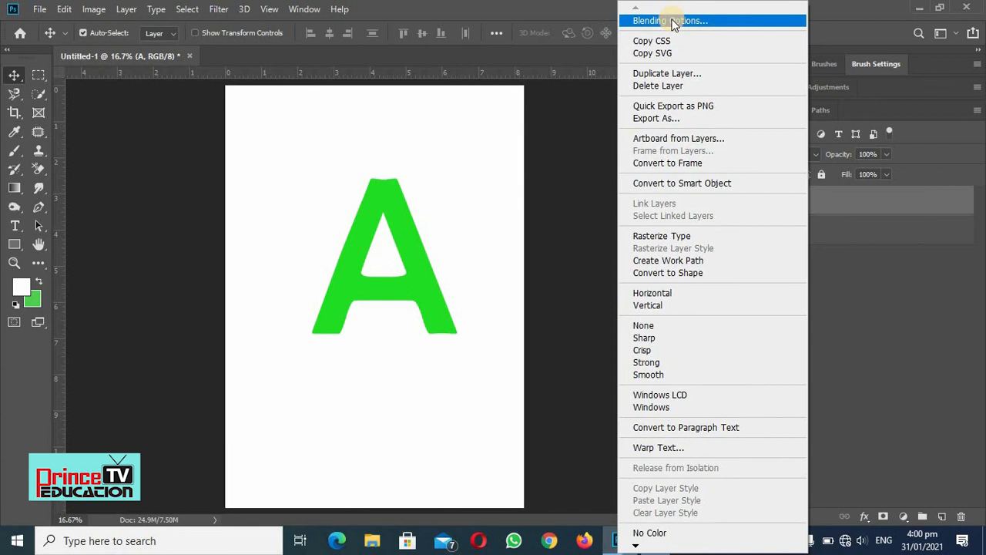
click(858, 3)
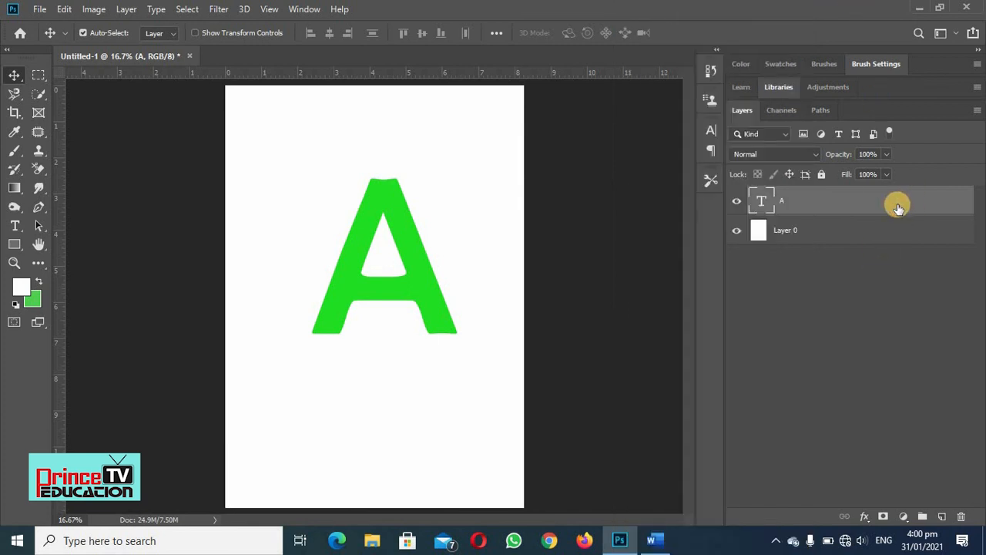
double_click(863, 205)
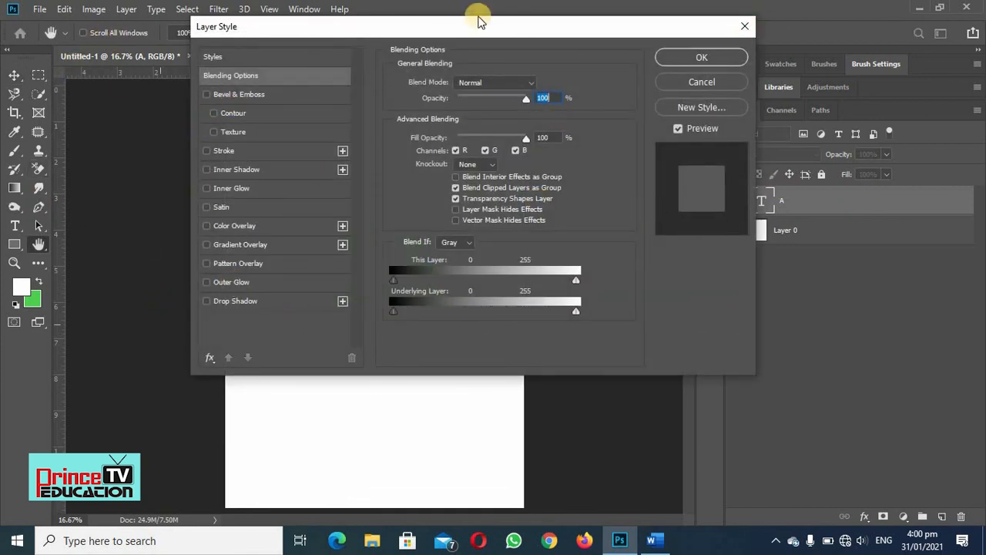
drag(584, 43, 671, 43)
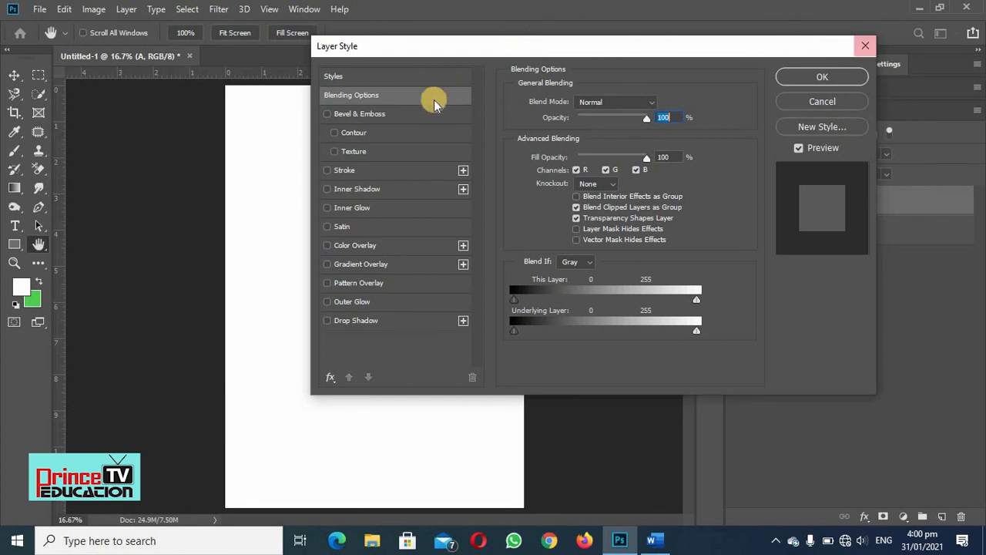
click(861, 48)
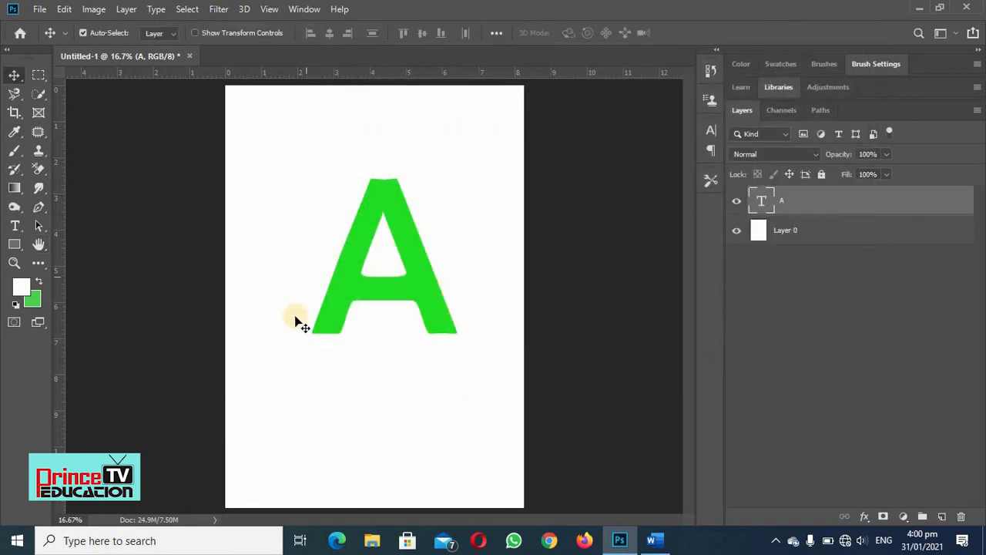